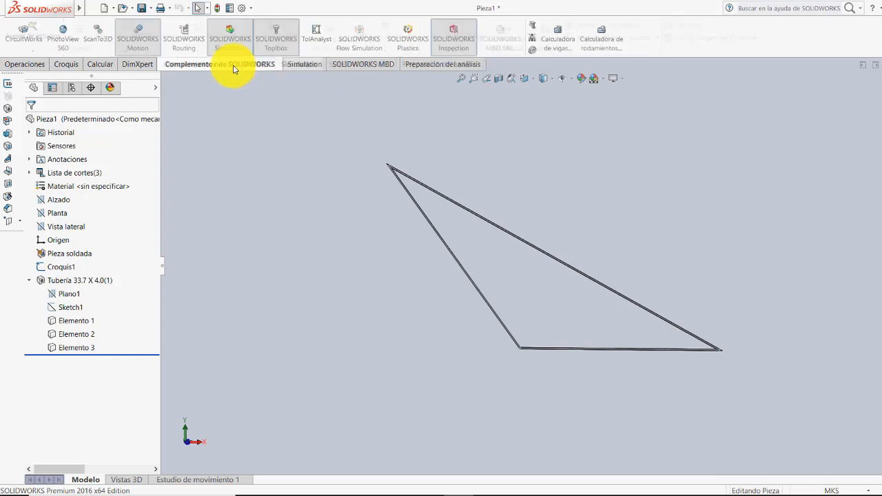
Check in the add-ins list that SOLIDWORKS Simulation is active and set to load at startup
{"action": "left_click", "coordinate": [312, 65]}
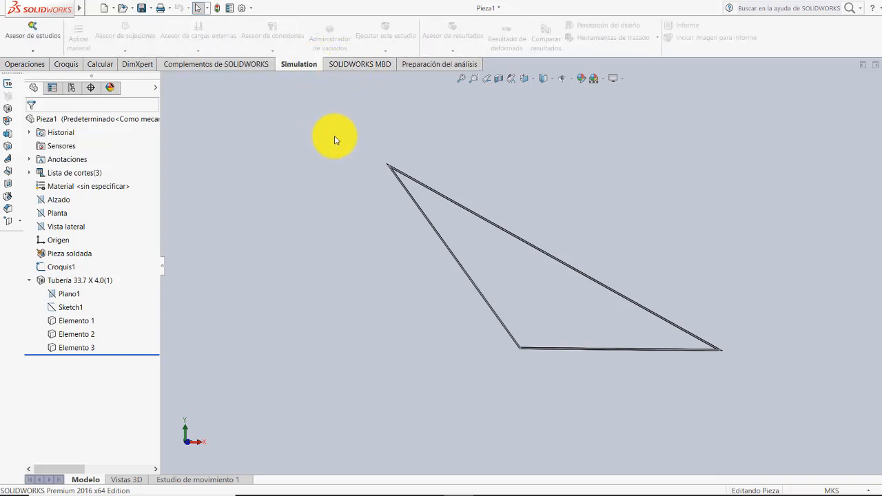
{"action": "left_click", "coordinate": [252, 11]}
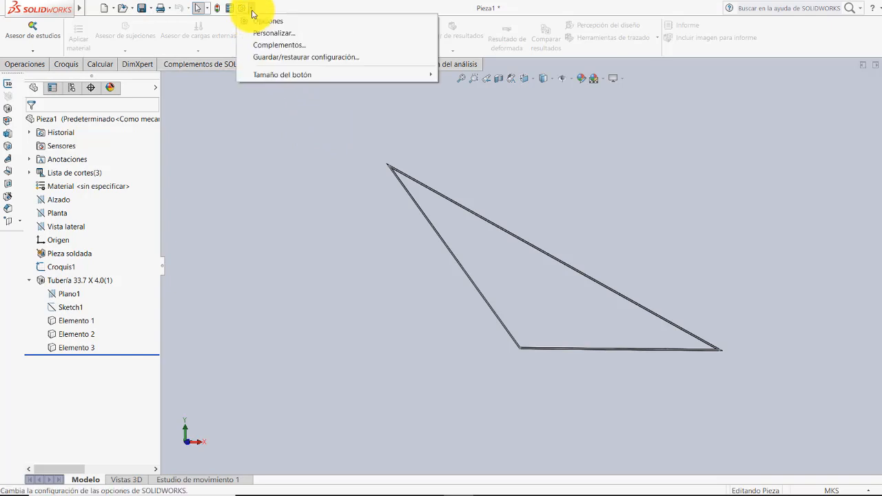
{"action": "left_click", "coordinate": [279, 45]}
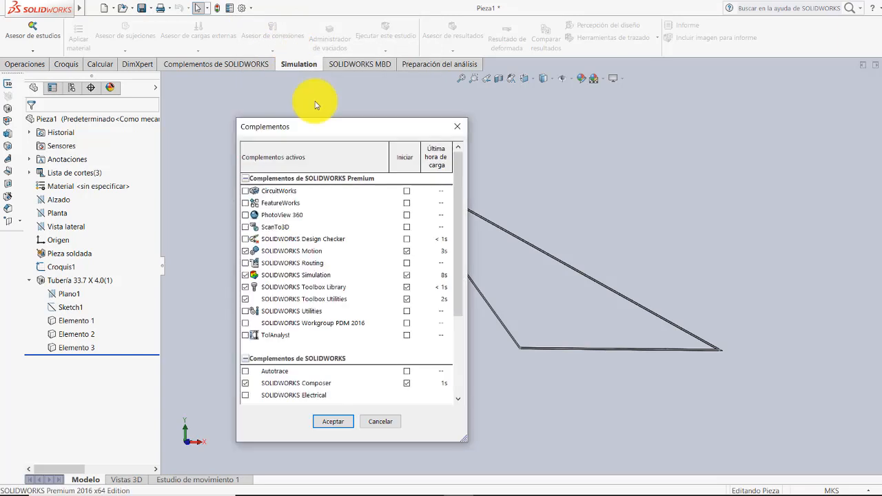
{"action": "left_click_drag", "start_coordinate": [460, 183], "coordinate": [461, 202]}
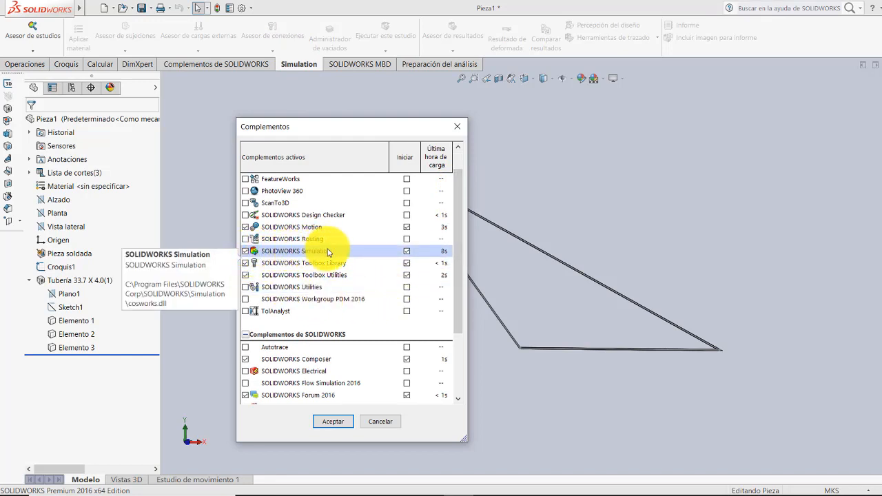
{"action": "left_click", "coordinate": [246, 252]}
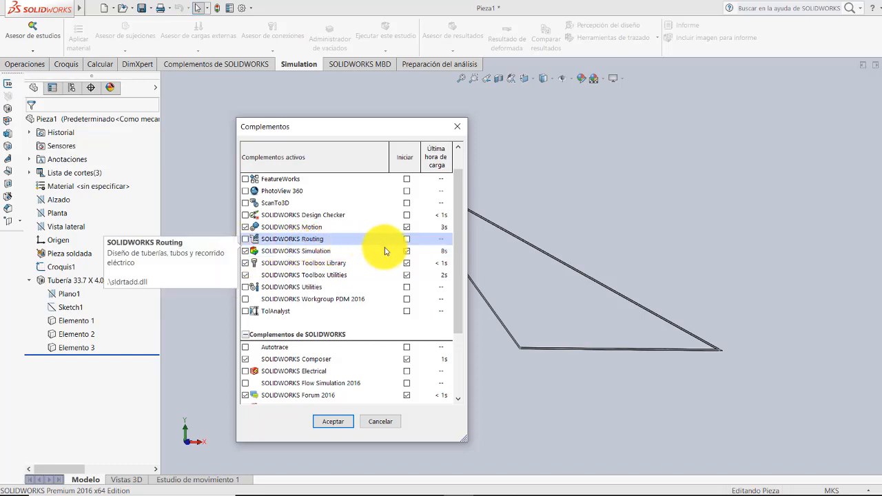
{"action": "left_click", "coordinate": [408, 252]}
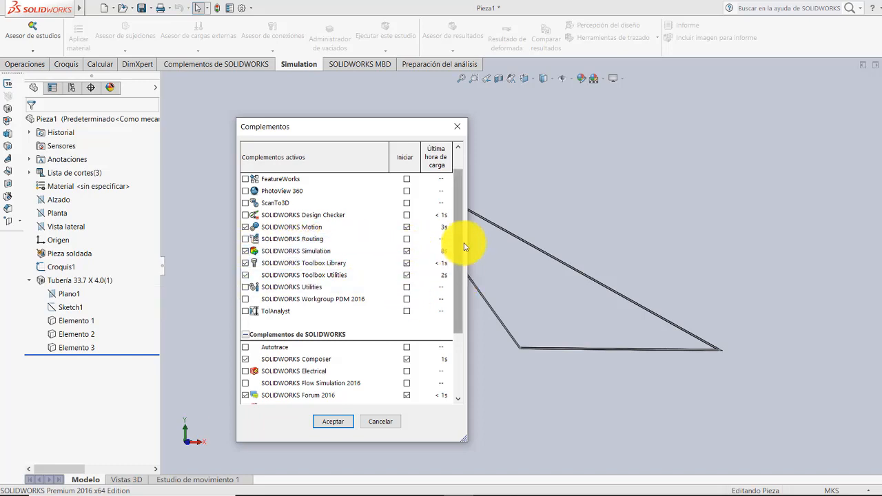
{"action": "left_click", "coordinate": [457, 126]}
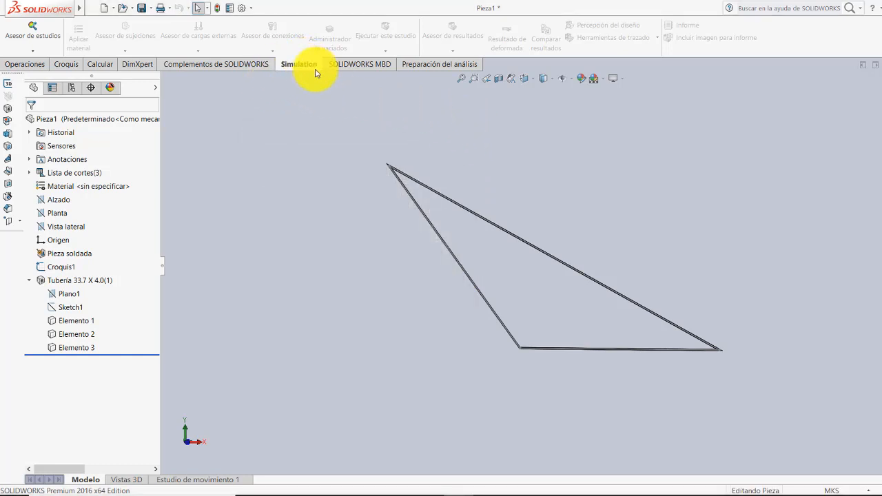
Create a new static analysis study (Análisis estático) named "Estrctura tuberia hueca"
{"action": "left_click", "coordinate": [41, 53]}
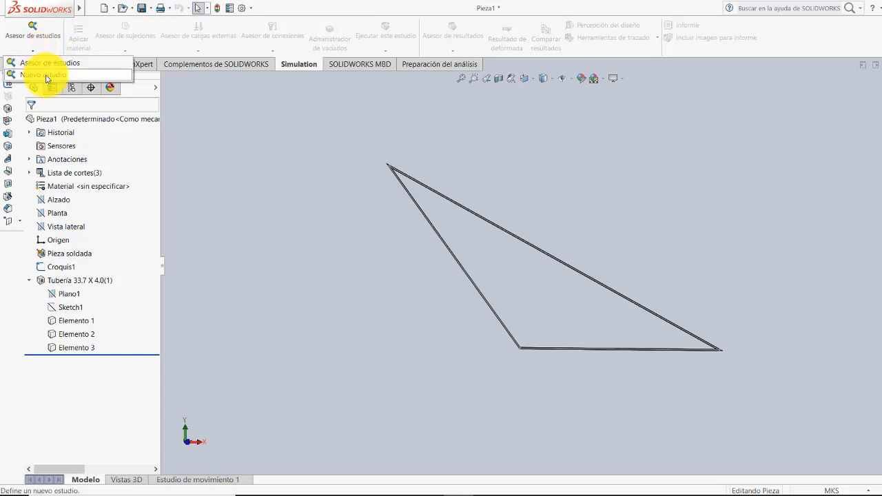
{"action": "left_click", "coordinate": [45, 75]}
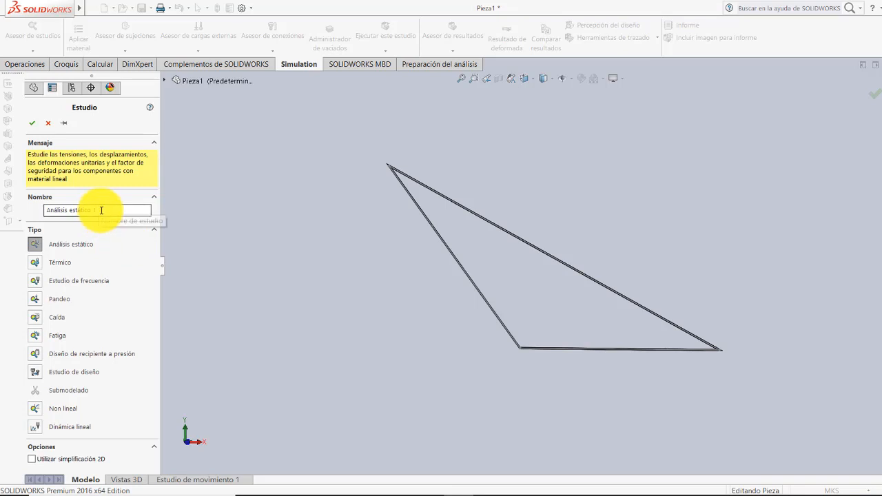
{"action": "left_click_drag", "start_coordinate": [96, 211], "coordinate": [40, 211]}
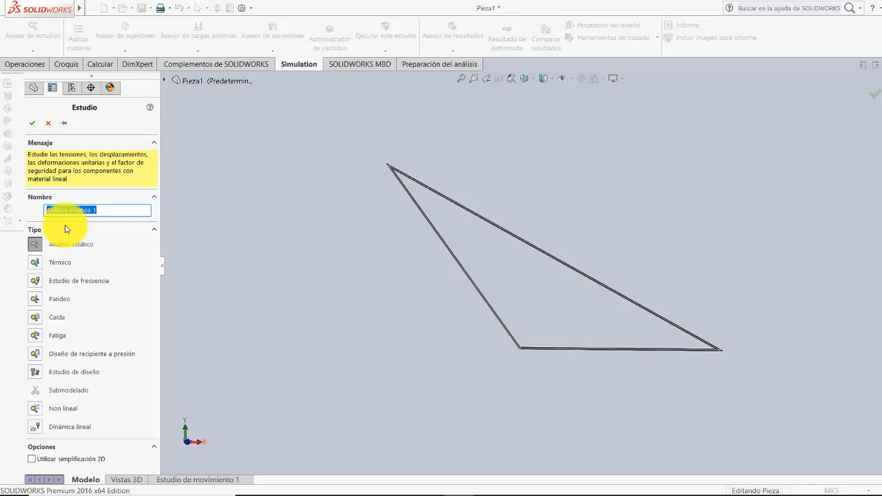
{"action": "type", "text": "Estructura tuberia hueca"}
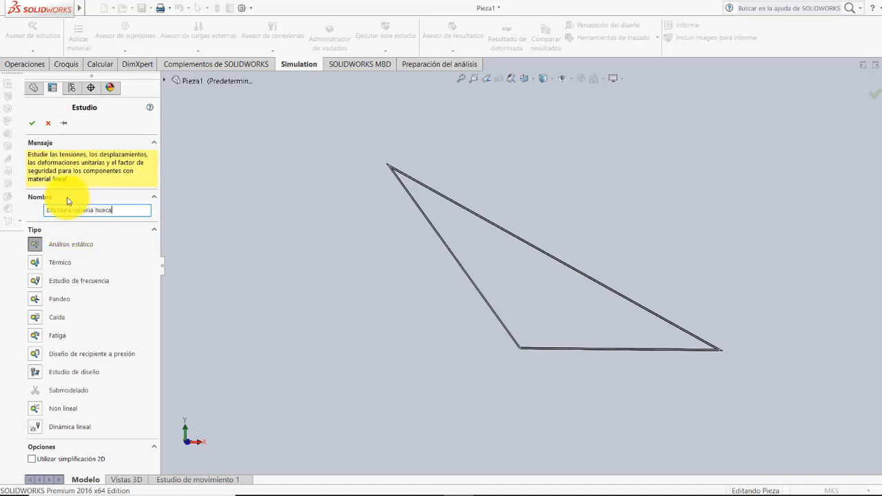
{"action": "left_click", "coordinate": [73, 208]}
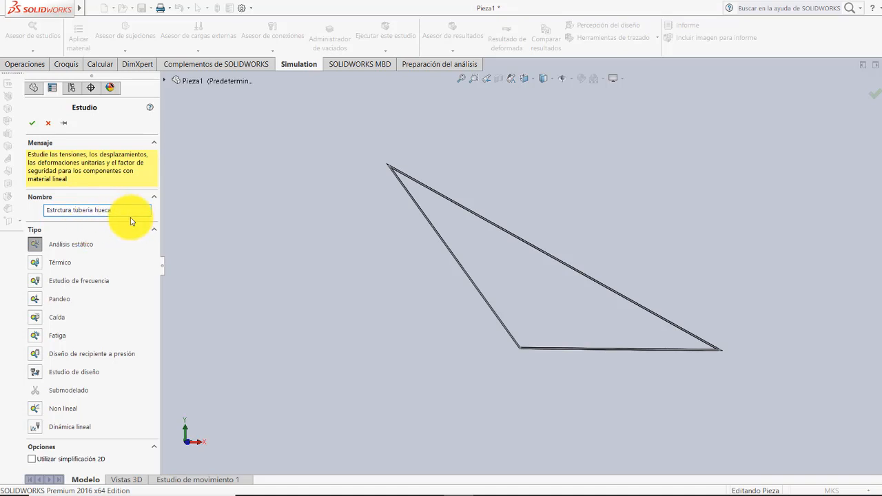
{"action": "left_click", "coordinate": [35, 125]}
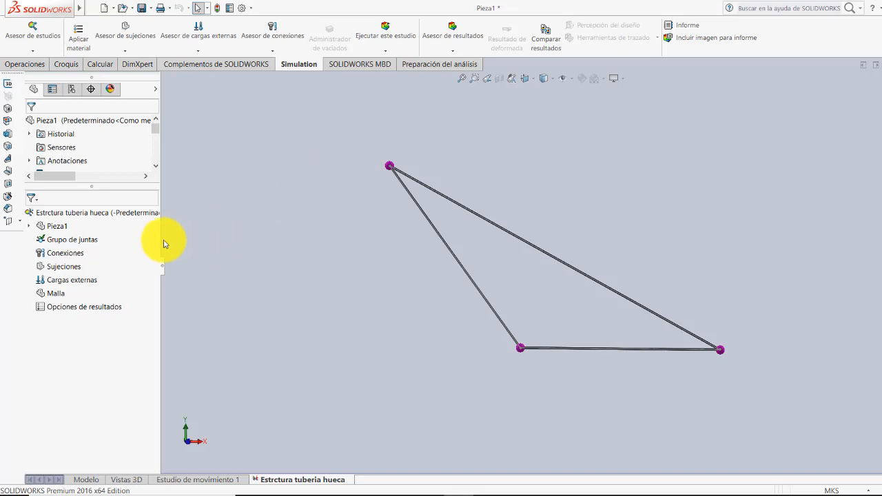
Expand the study's cut list and highlight each of its three bodies to identify the matching structural members
{"action": "left_click", "coordinate": [30, 229]}
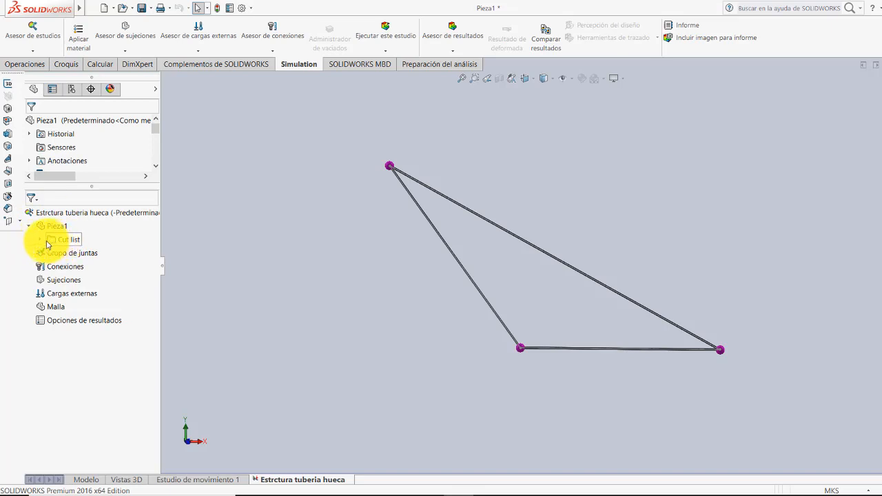
{"action": "left_click", "coordinate": [40, 240]}
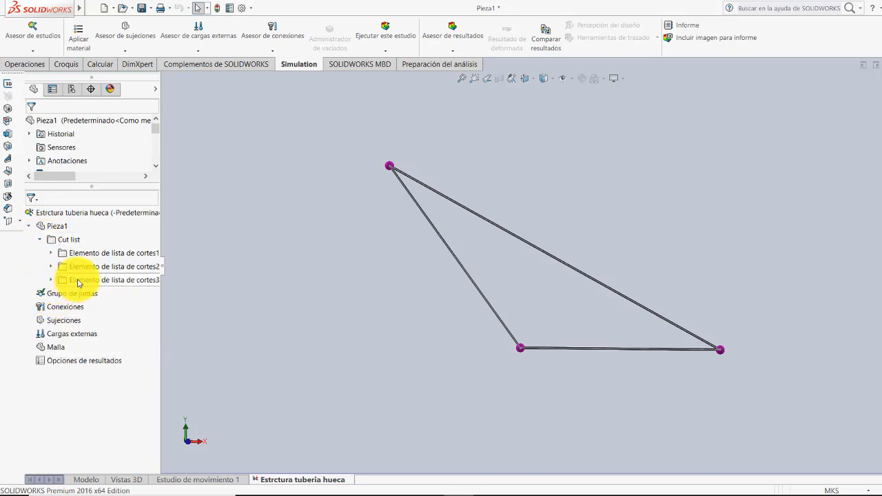
{"action": "left_click", "coordinate": [50, 254]}
{"action": "left_click", "coordinate": [51, 280]}
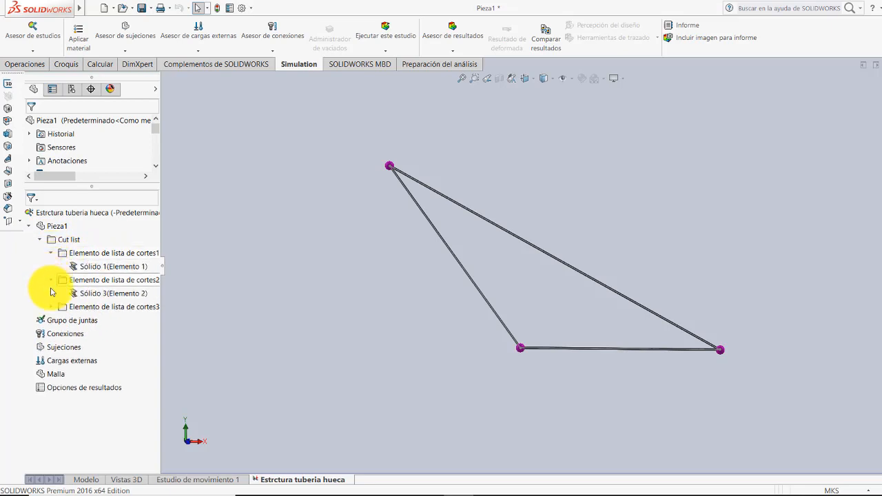
{"action": "left_click", "coordinate": [51, 307]}
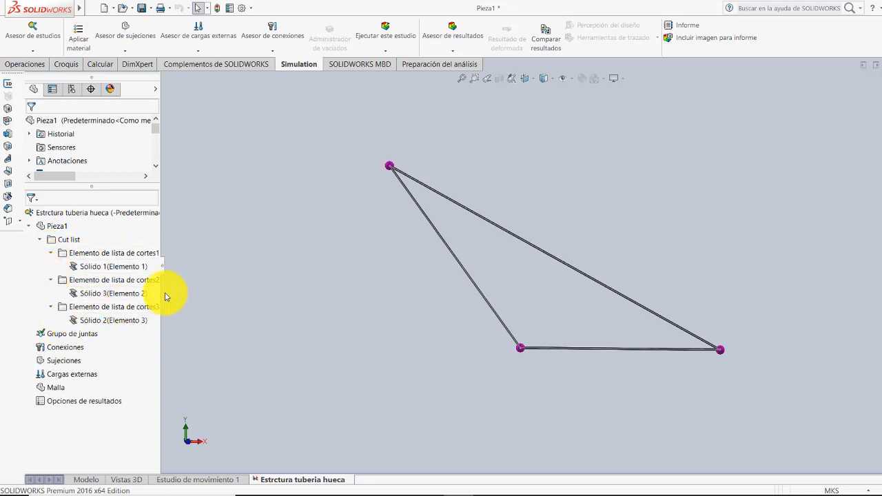
{"action": "left_click", "coordinate": [127, 267]}
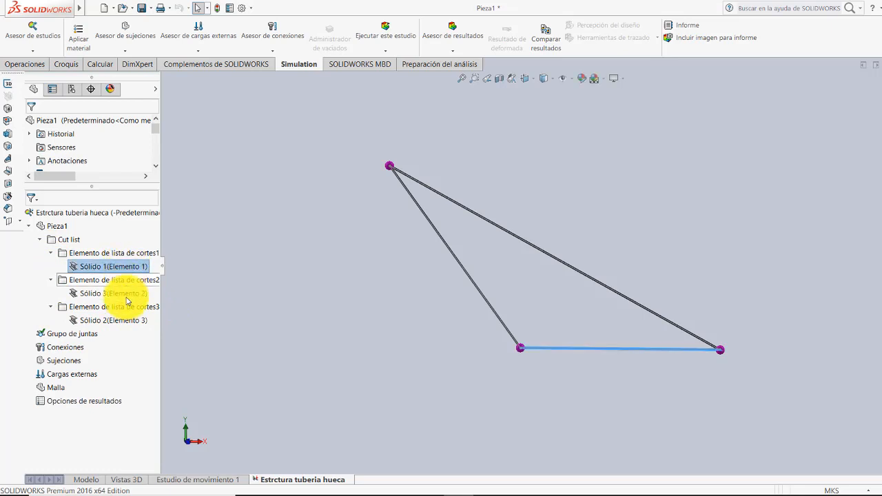
{"action": "left_click", "coordinate": [124, 294]}
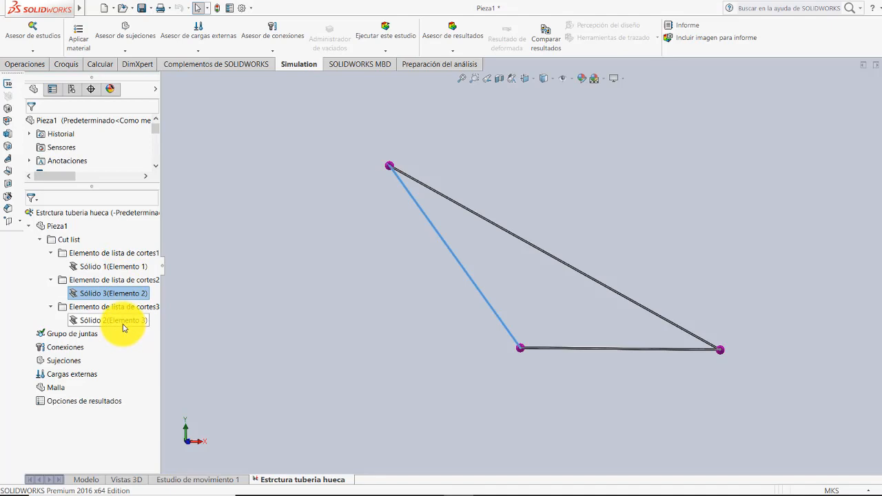
{"action": "left_click", "coordinate": [125, 325]}
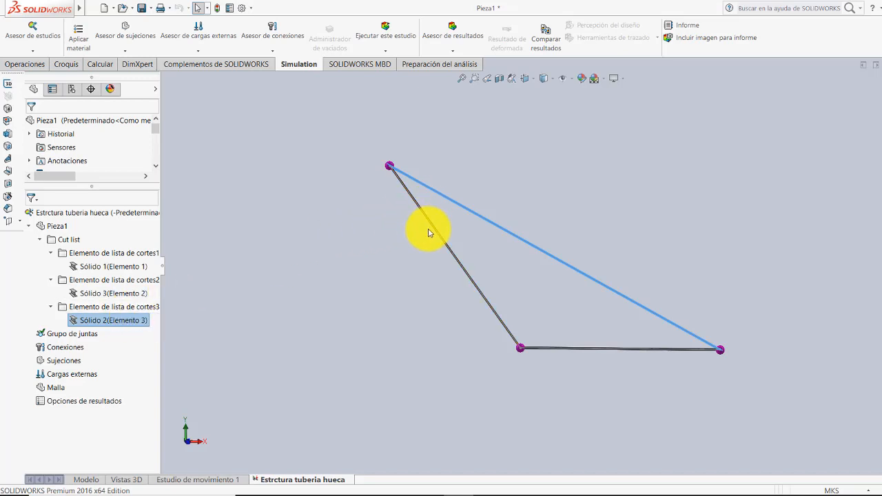
Change the definition of the horizontal member, Elemento 1, from beam to truss (Cabeza de armadura)
{"action": "left_click", "coordinate": [105, 274]}
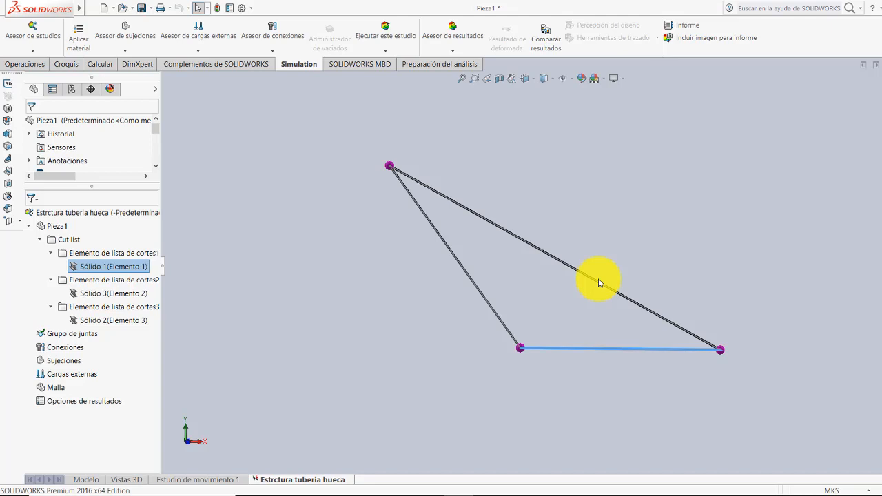
{"action": "right_click", "coordinate": [102, 268]}
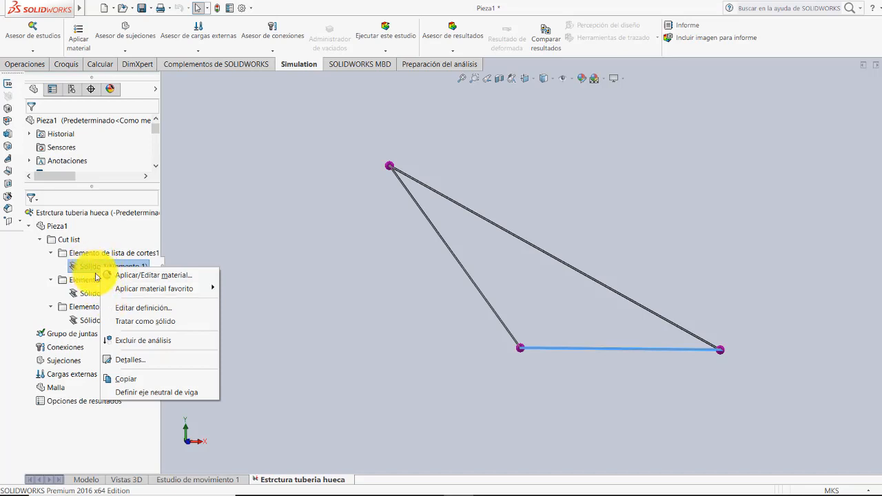
{"action": "left_click", "coordinate": [136, 311]}
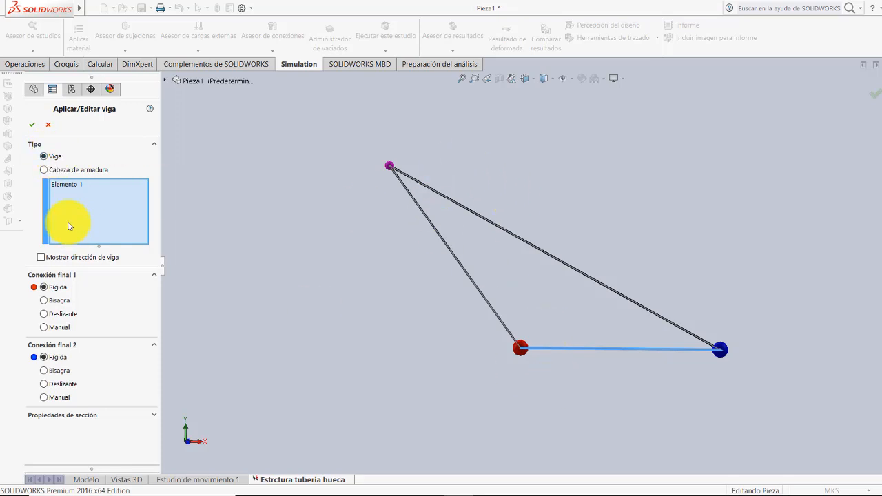
{"action": "left_click", "coordinate": [43, 171]}
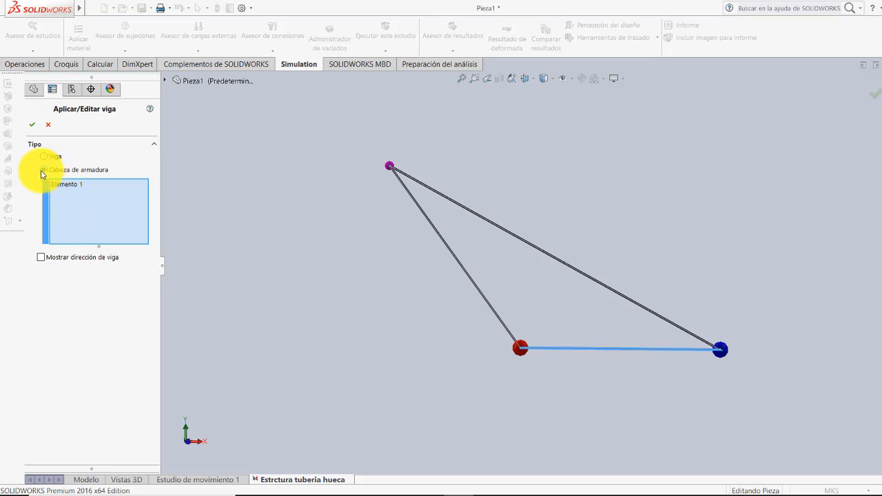
{"action": "left_click", "coordinate": [33, 126]}
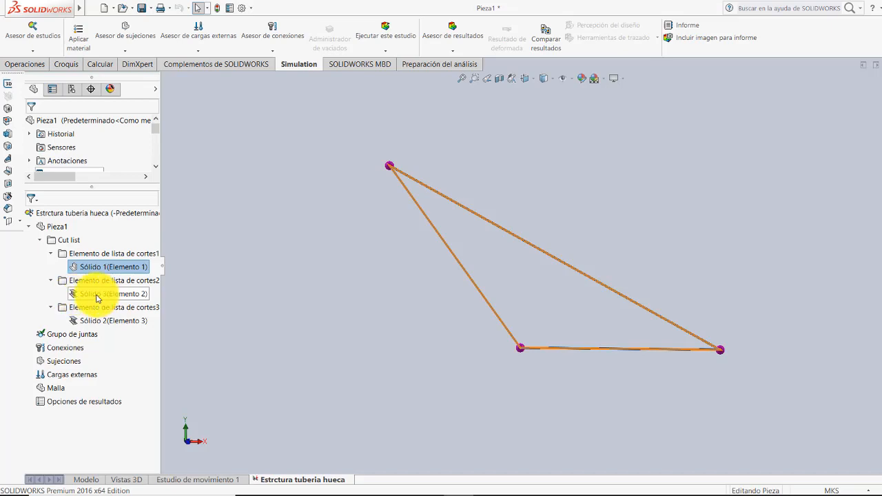
Change the definition of the shorter inclined member, Elemento 2, to truss (Cabeza de armadura)
{"action": "right_click", "coordinate": [97, 297]}
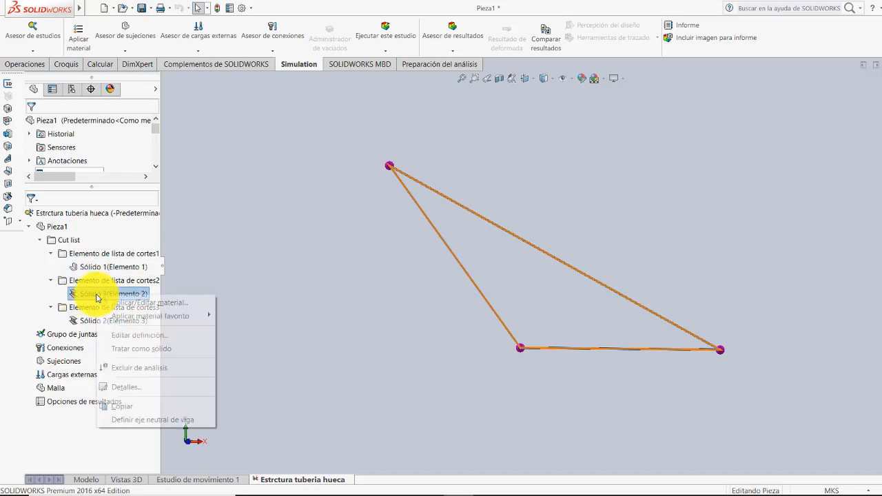
{"action": "left_click", "coordinate": [136, 337]}
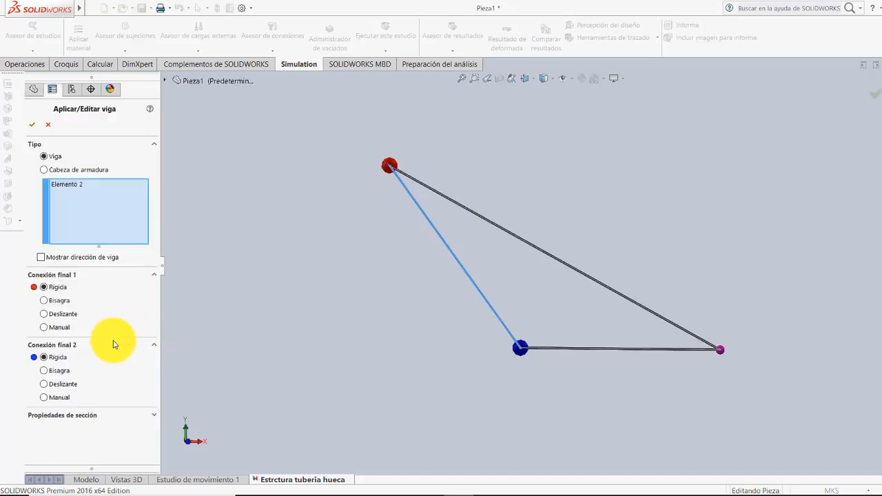
{"action": "left_click", "coordinate": [44, 170]}
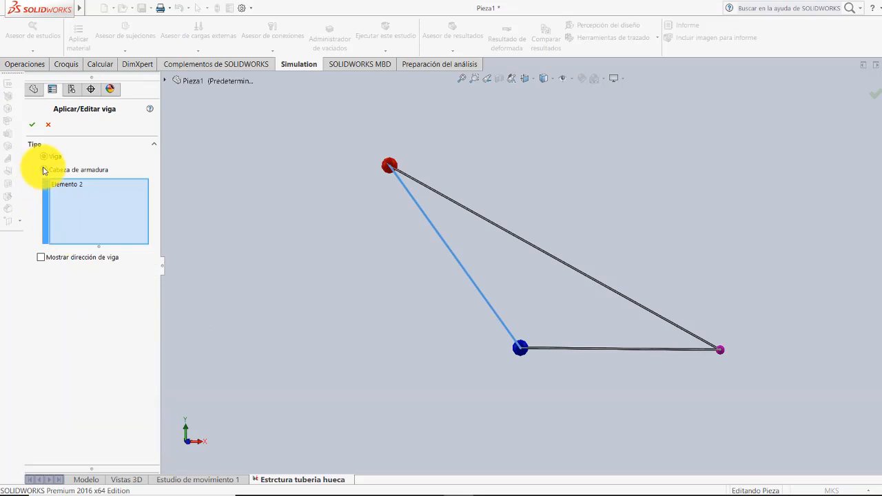
{"action": "left_click", "coordinate": [33, 126]}
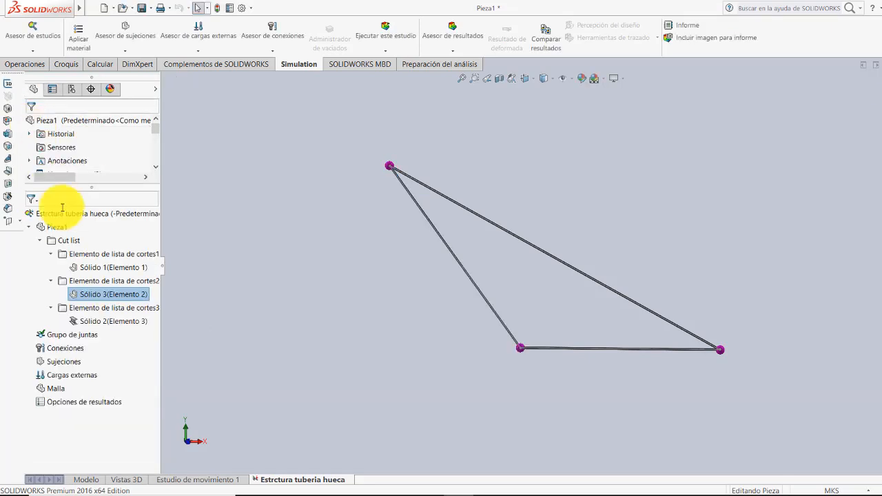
Define the long inclined member, Elemento 3, as truss (Cabeza de armadura) and collapse the cut list
{"action": "right_click", "coordinate": [93, 324]}
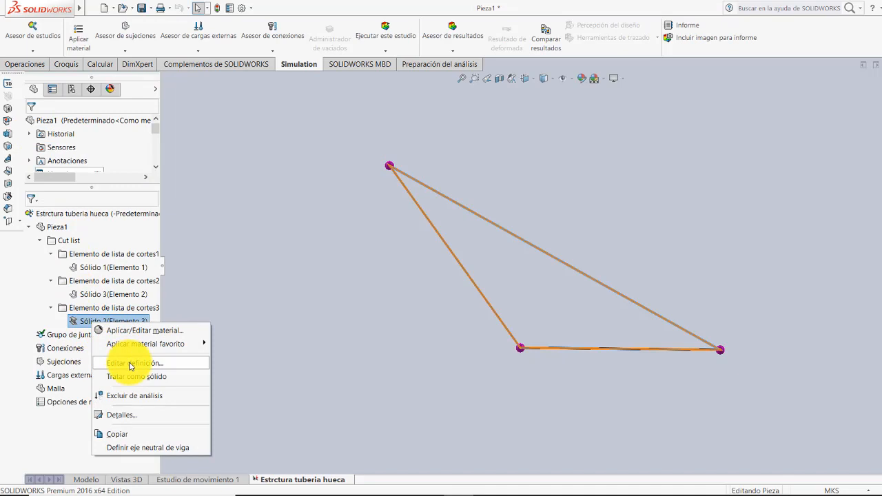
{"action": "left_click", "coordinate": [130, 364]}
{"action": "left_click", "coordinate": [43, 171]}
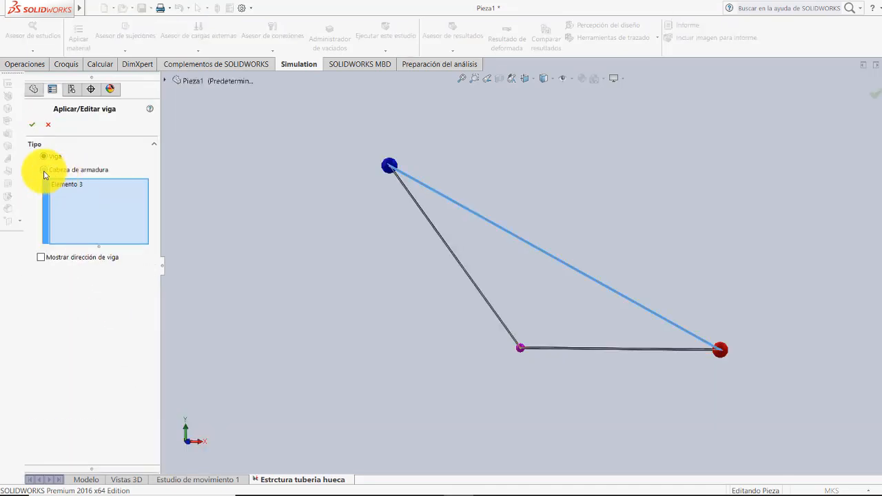
{"action": "left_click", "coordinate": [32, 125]}
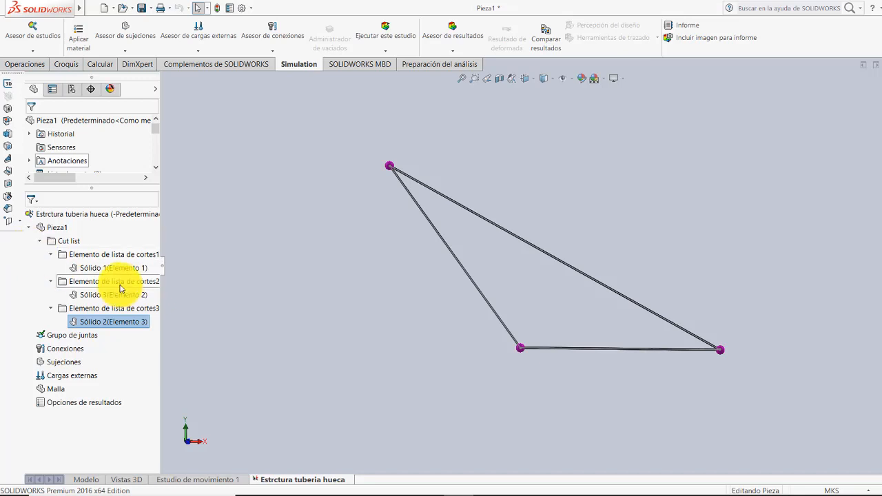
{"action": "left_click", "coordinate": [40, 242]}
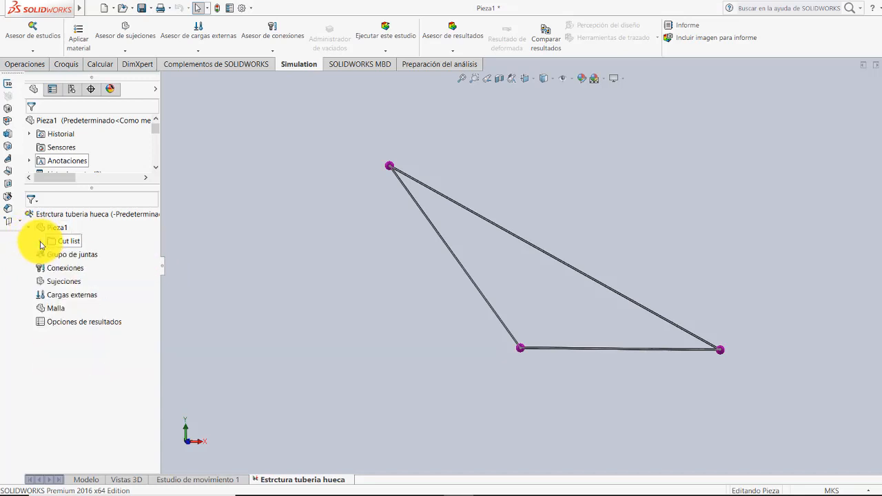
Edit the study's joint group (Grupo de juntas), highlight each of its three joints to identify their locations, and accept the joints
{"action": "right_click", "coordinate": [75, 256]}
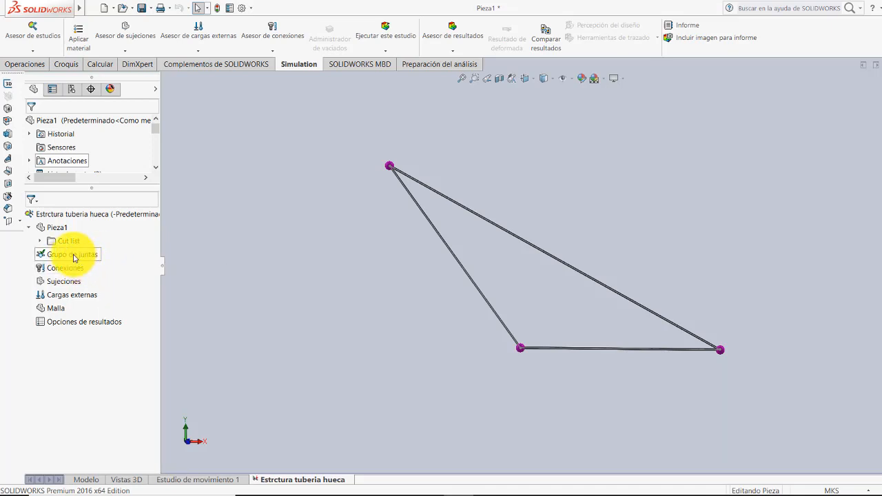
{"action": "right_click", "coordinate": [66, 256]}
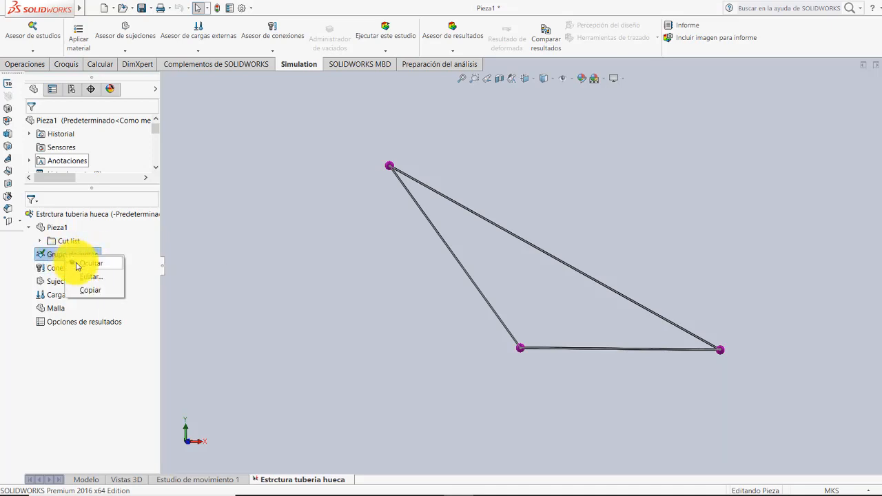
{"action": "left_click", "coordinate": [87, 279]}
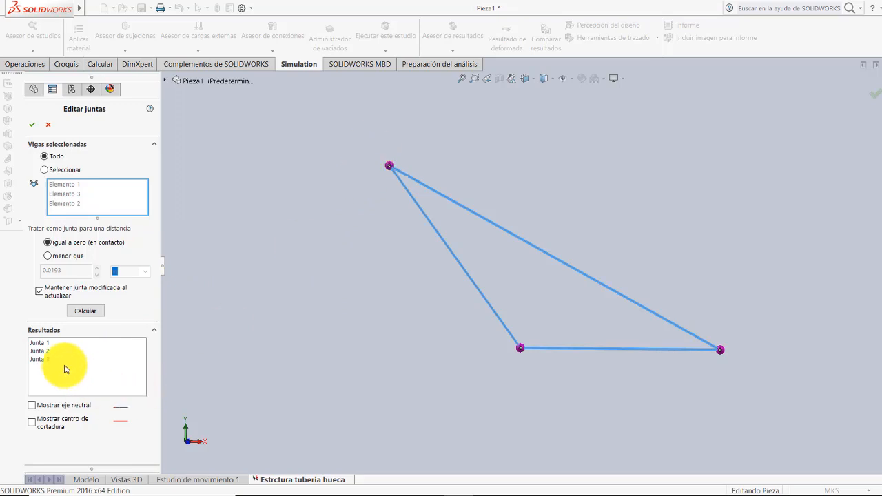
{"action": "left_click", "coordinate": [43, 358]}
{"action": "left_click", "coordinate": [43, 350]}
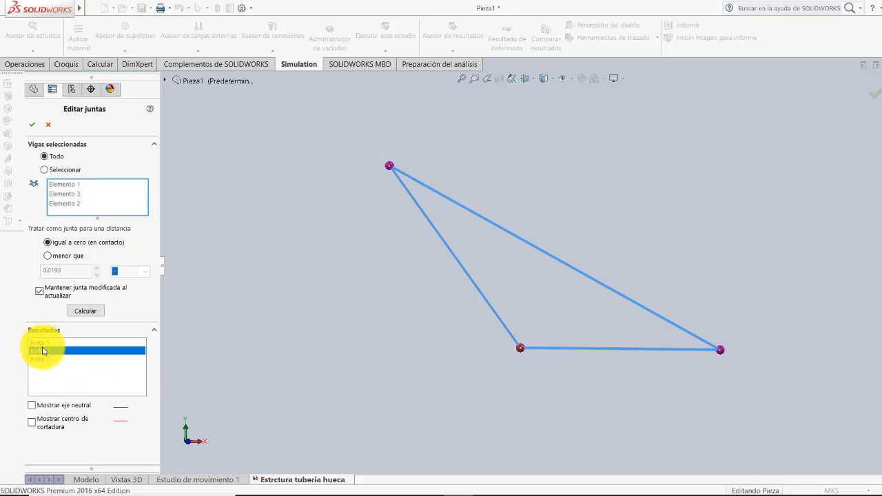
{"action": "left_click", "coordinate": [45, 342]}
{"action": "left_click", "coordinate": [48, 359]}
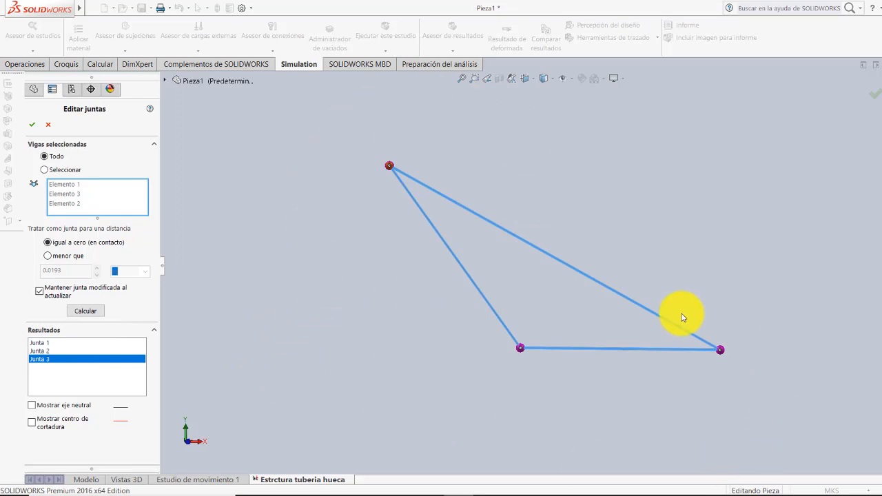
{"action": "left_click", "coordinate": [45, 350]}
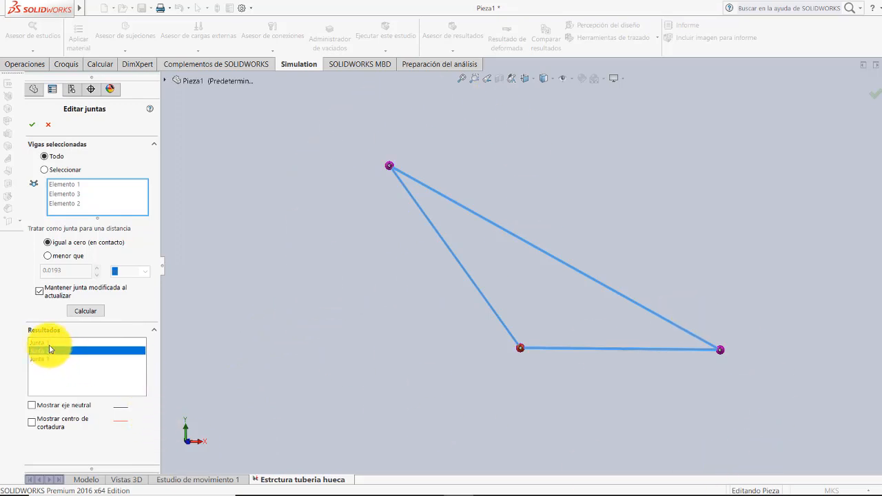
{"action": "left_click", "coordinate": [45, 342]}
{"action": "left_click", "coordinate": [54, 359]}
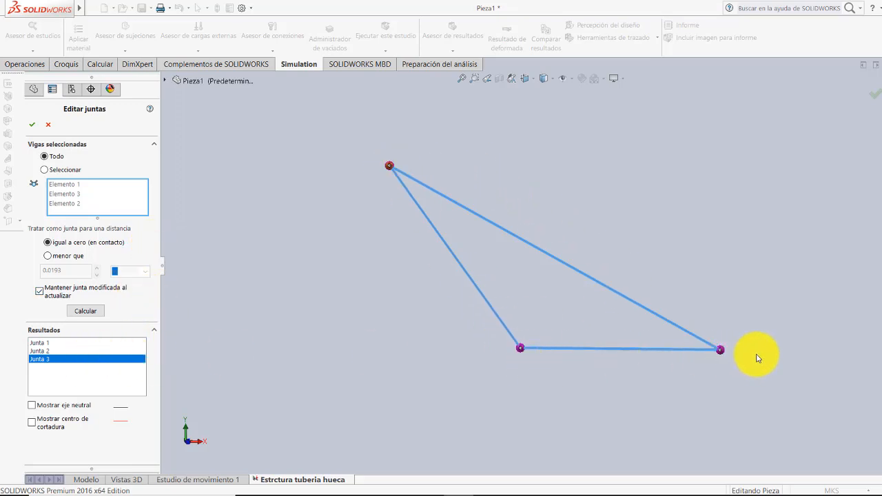
{"action": "left_click", "coordinate": [40, 351]}
{"action": "left_click", "coordinate": [41, 344]}
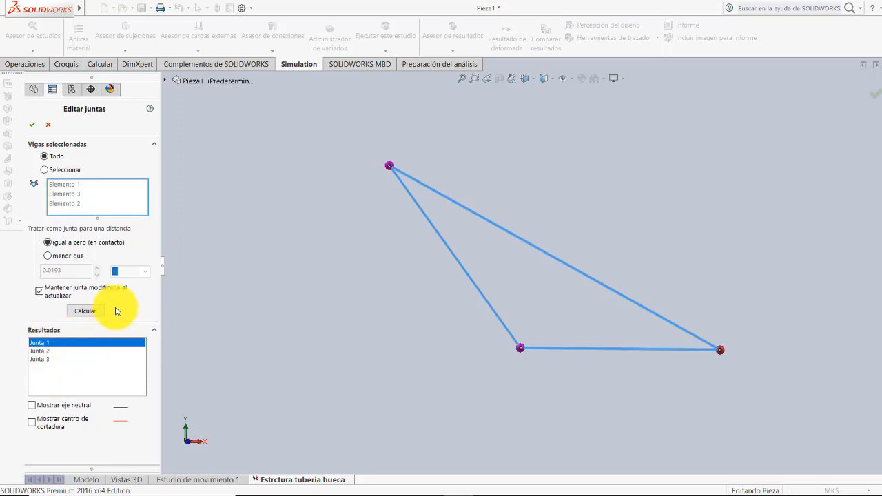
{"action": "left_click", "coordinate": [39, 359]}
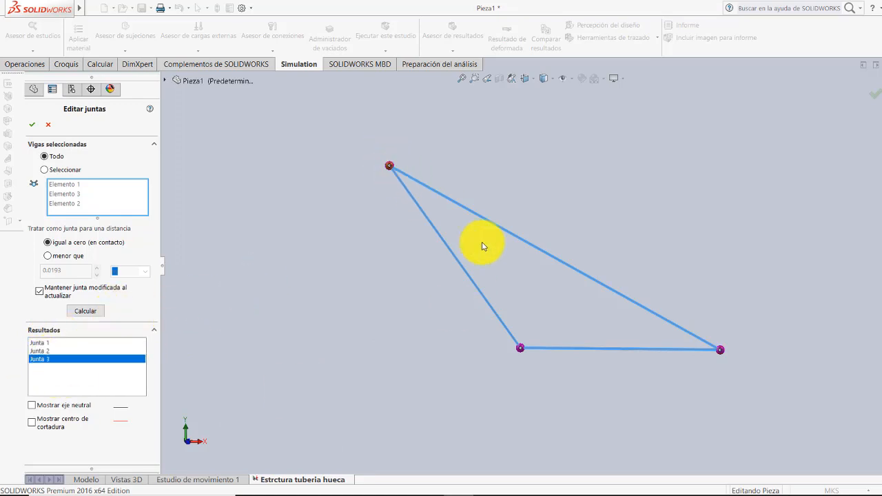
{"action": "left_click", "coordinate": [32, 125]}
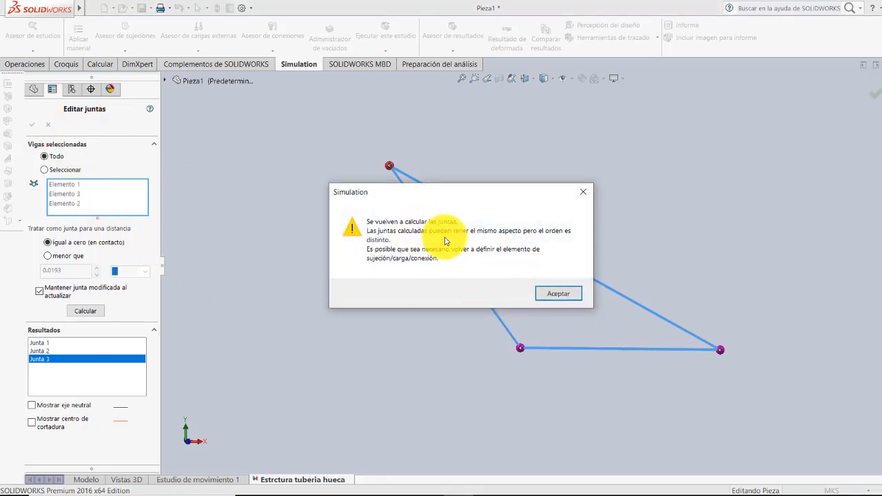
{"action": "left_click", "coordinate": [552, 295]}
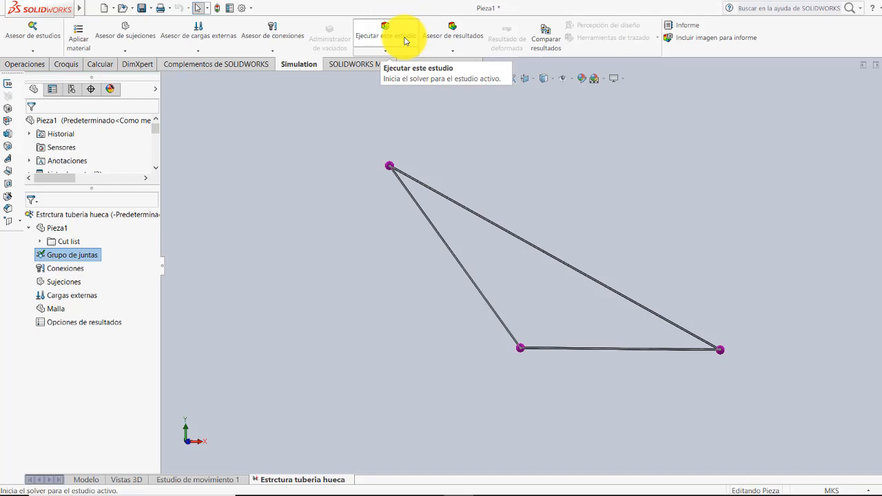
Apply the material ASTM A36 Acero from the Acero category of the solidworks materials library to the structure
{"action": "left_click", "coordinate": [80, 40]}
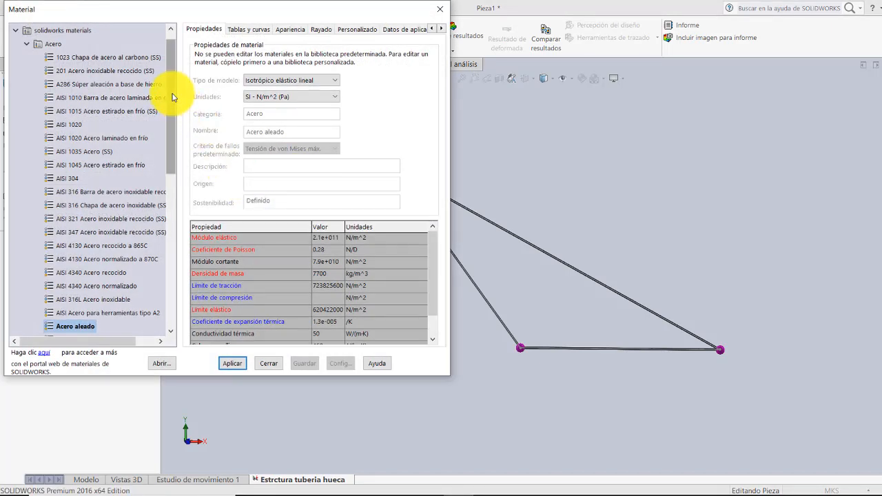
{"action": "left_click", "coordinate": [26, 44]}
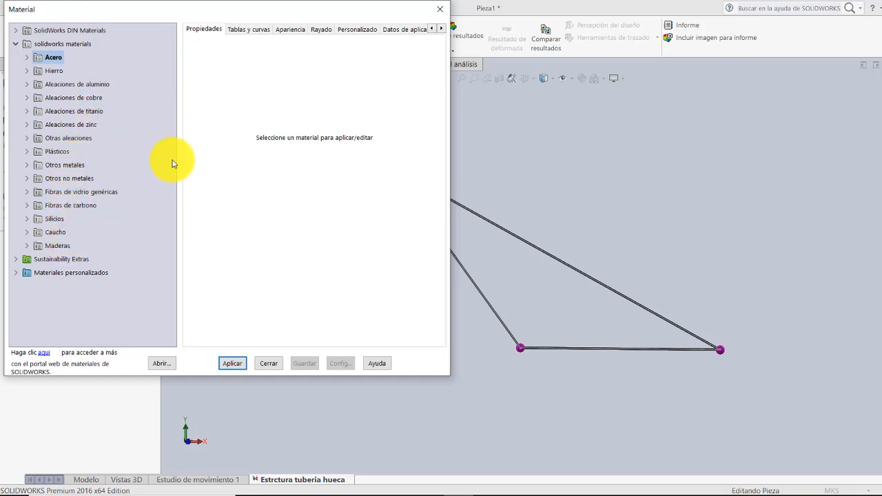
{"action": "left_click", "coordinate": [26, 59]}
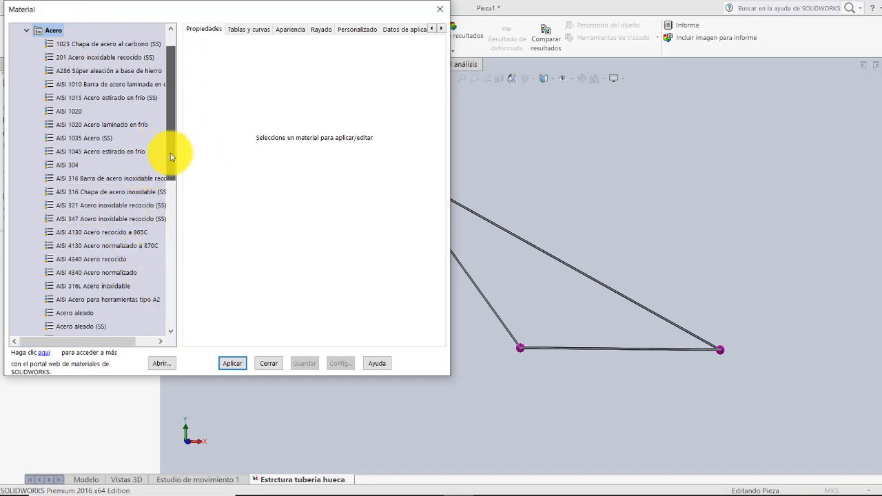
{"action": "left_click_drag", "start_coordinate": [171, 157], "coordinate": [177, 207]}
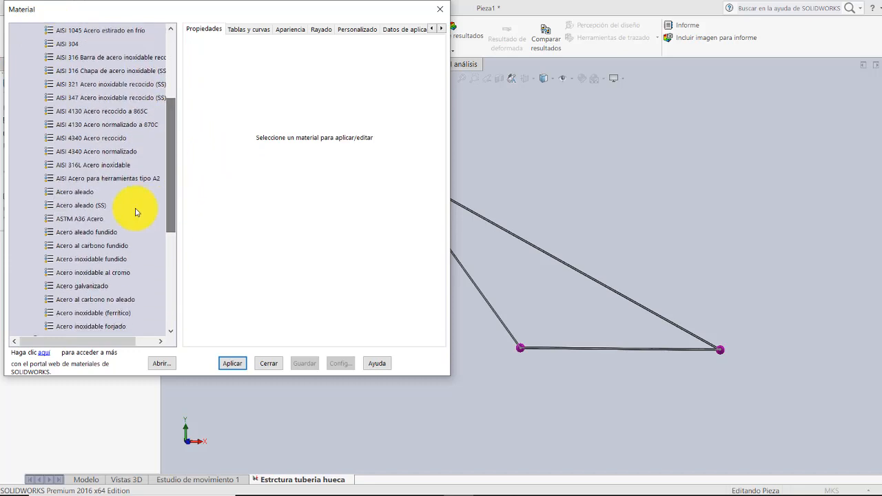
{"action": "left_click", "coordinate": [91, 221]}
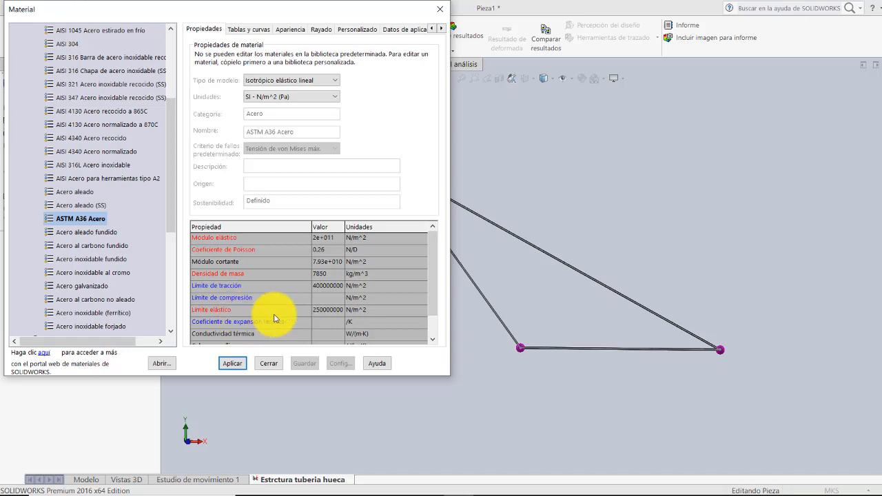
{"action": "mouse_move", "coordinate": [435, 283]}
{"action": "left_mouse_down"}
{"action": "mouse_move", "coordinate": [436, 301]}
{"action": "mouse_move", "coordinate": [431, 284]}
{"action": "left_mouse_up"}
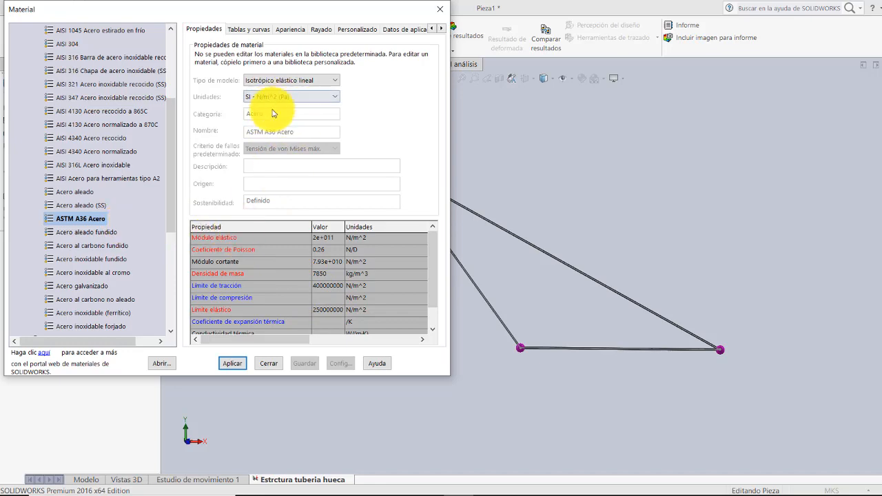
{"action": "left_click", "coordinate": [234, 365]}
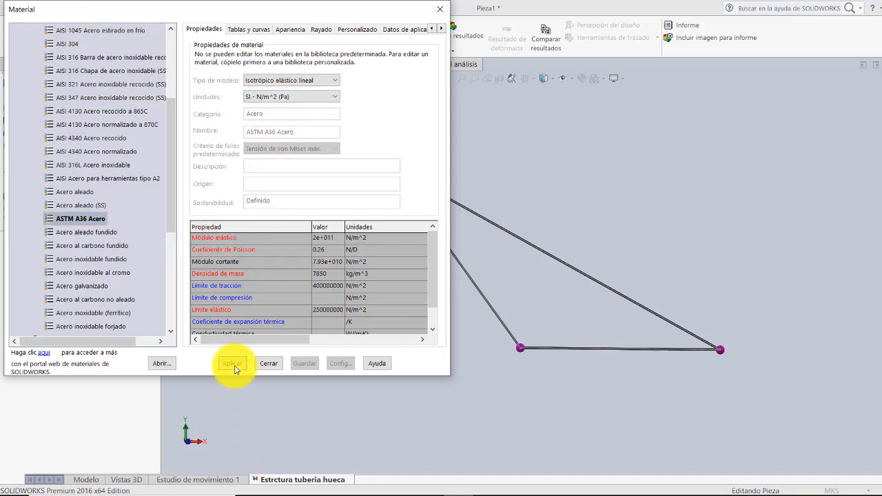
{"action": "left_click", "coordinate": [269, 364]}
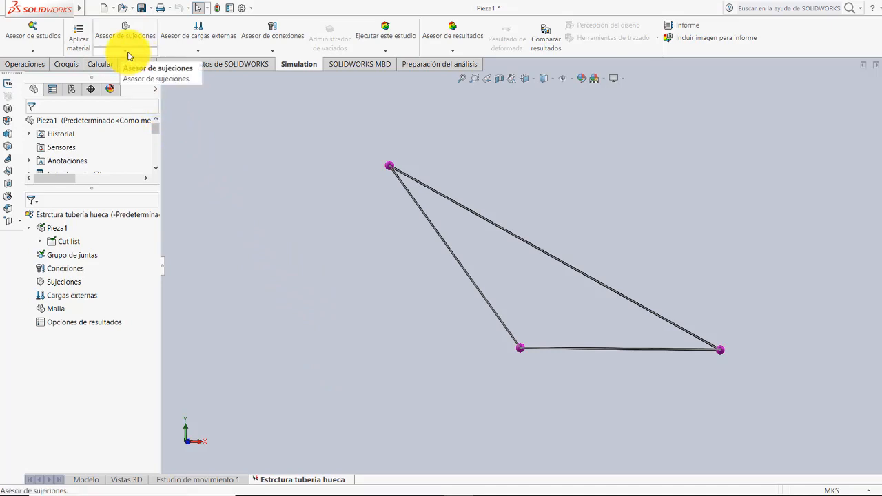
Start a reference-geometry fixture (Utilizar geometría de referencia) on the joint at node 1, with the Alzado plane as its direction reference
{"action": "left_click", "coordinate": [127, 55]}
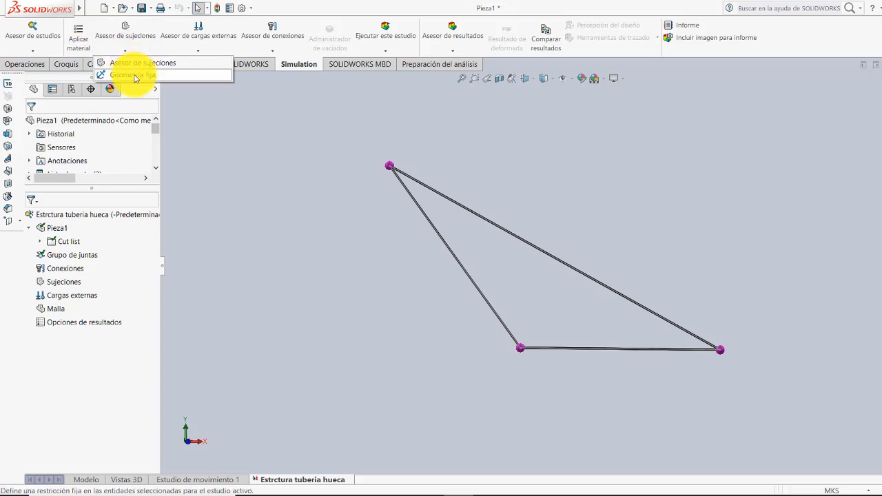
{"action": "left_click", "coordinate": [134, 77]}
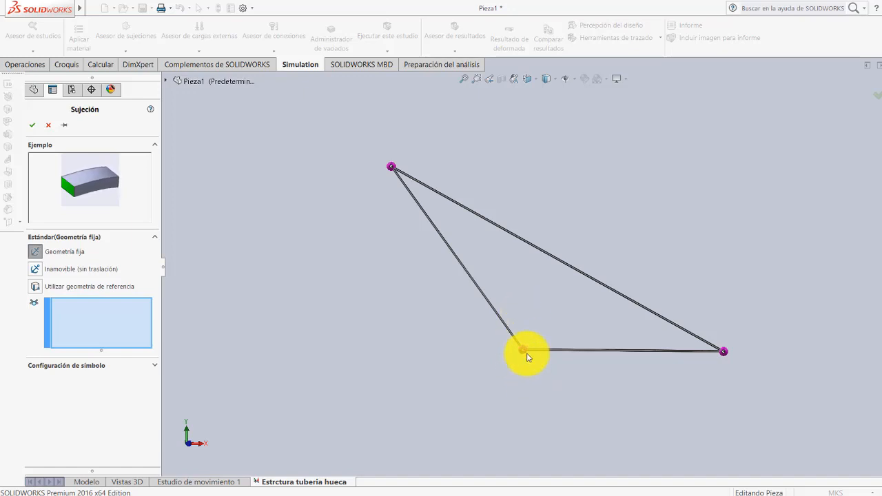
{"action": "left_click", "coordinate": [36, 288]}
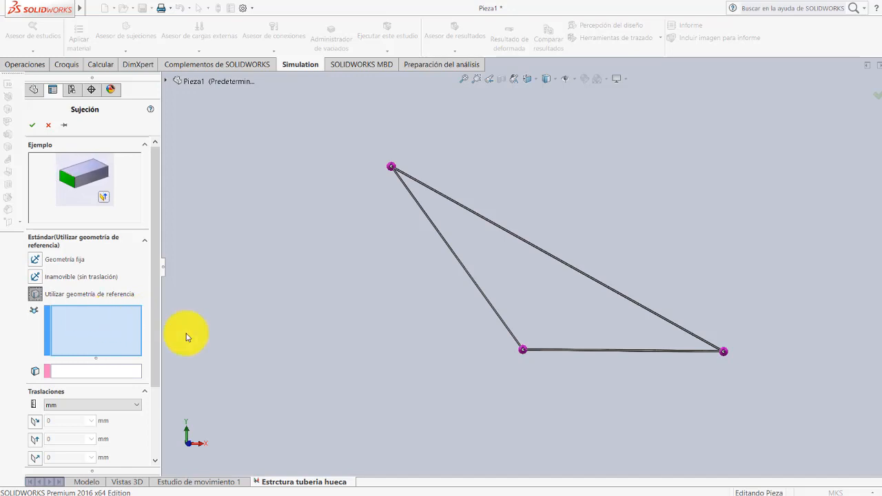
{"action": "left_click", "coordinate": [523, 350]}
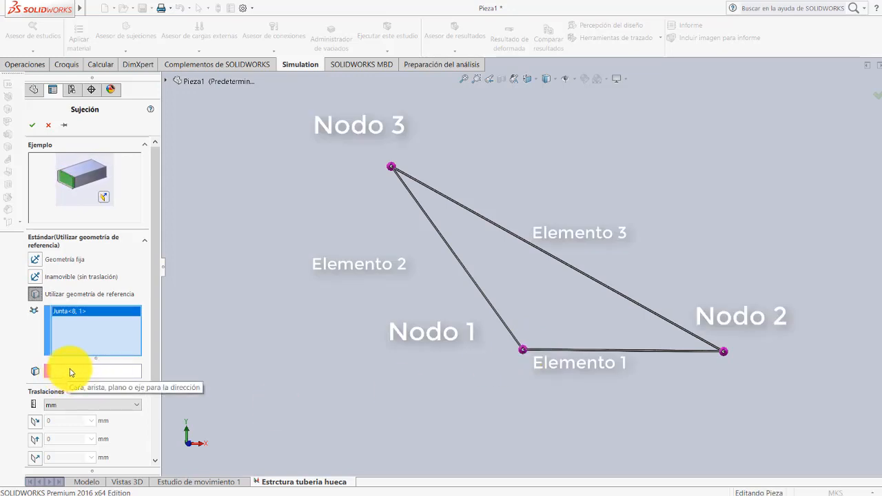
{"action": "left_click", "coordinate": [70, 372]}
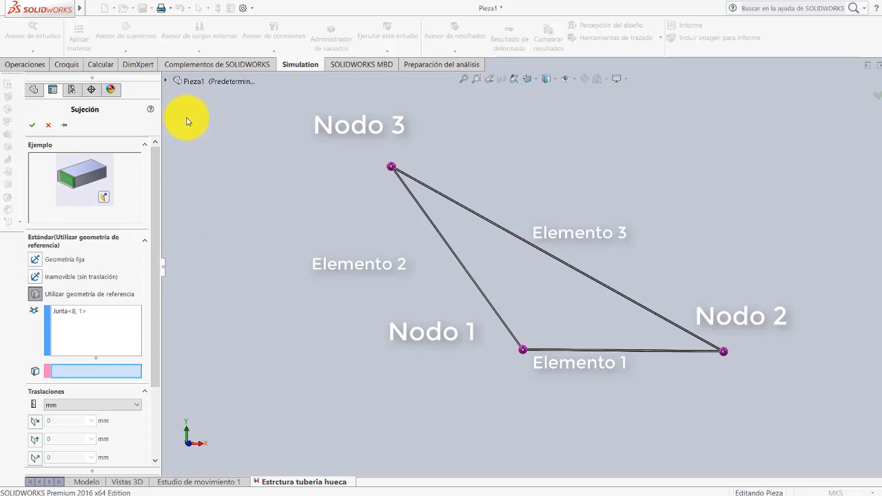
{"action": "left_click", "coordinate": [165, 84]}
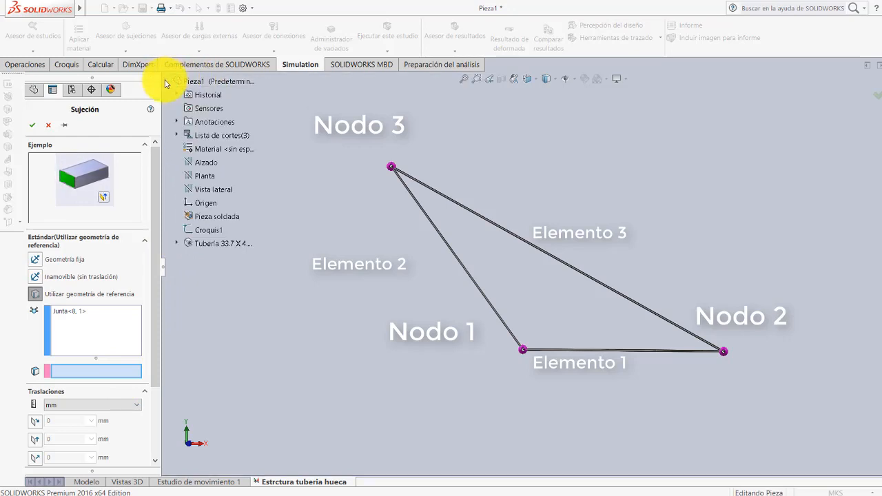
{"action": "left_click", "coordinate": [204, 164]}
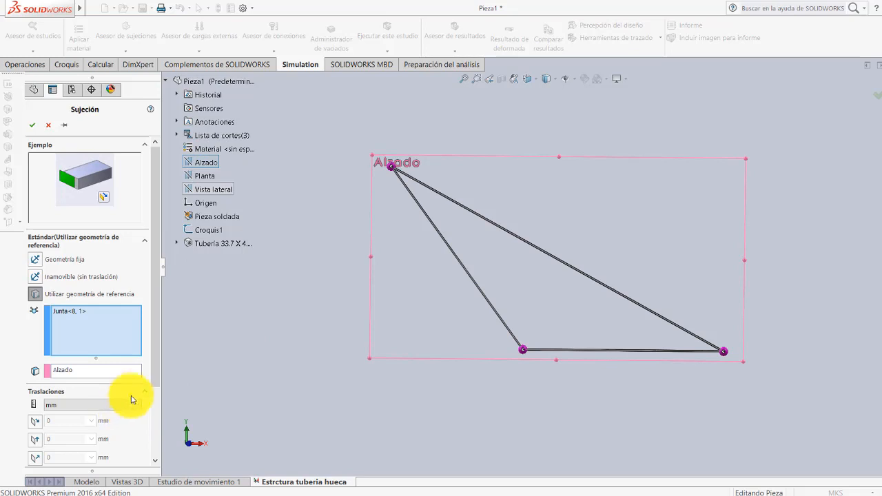
Restrain the node 1 joint's vertical translation along the Alzado plane and its translation normal to that plane, both at 0 mm
{"action": "left_click_drag", "start_coordinate": [158, 361], "coordinate": [162, 445]}
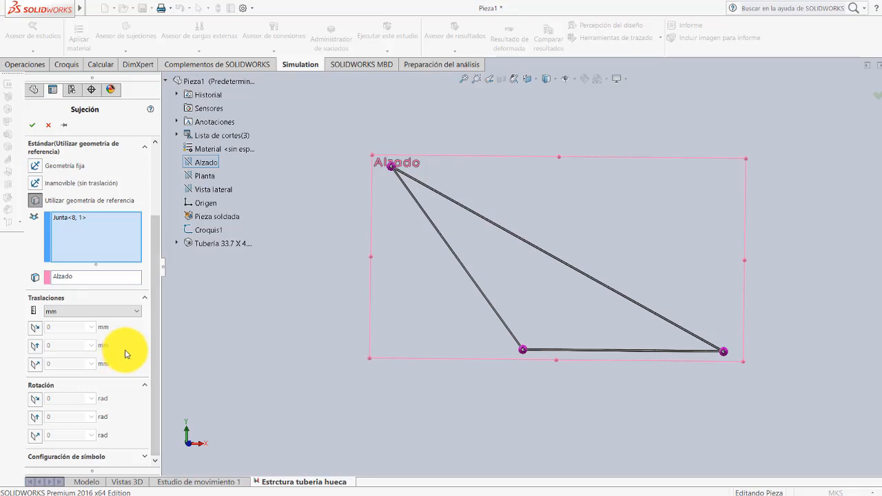
{"action": "left_click", "coordinate": [37, 349]}
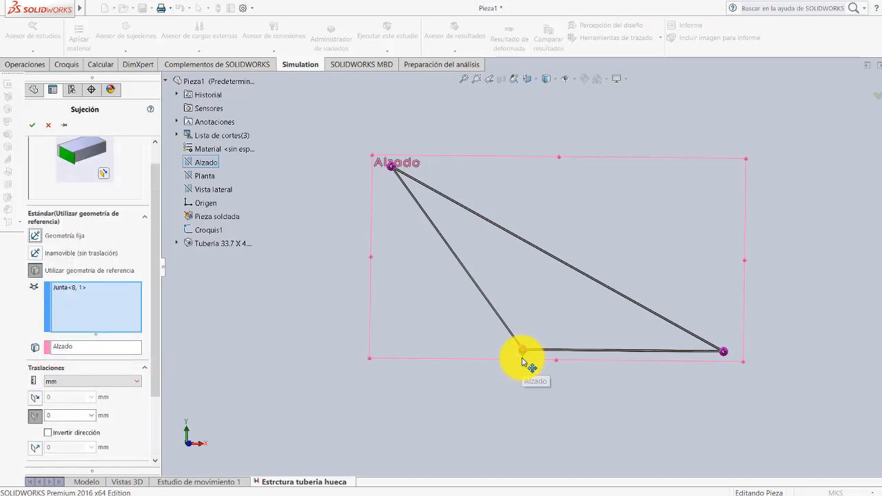
{"action": "scroll", "coordinate": [523, 356], "scroll_direction": "down", "scroll_amount": 3}
{"action": "scroll", "coordinate": [523, 358], "scroll_direction": "down", "scroll_amount": 1}
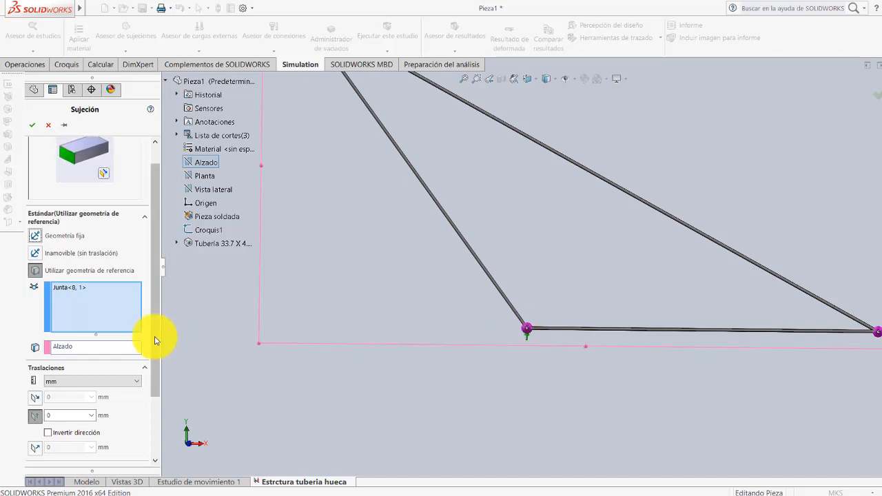
{"action": "left_click_drag", "start_coordinate": [157, 339], "coordinate": [153, 384]}
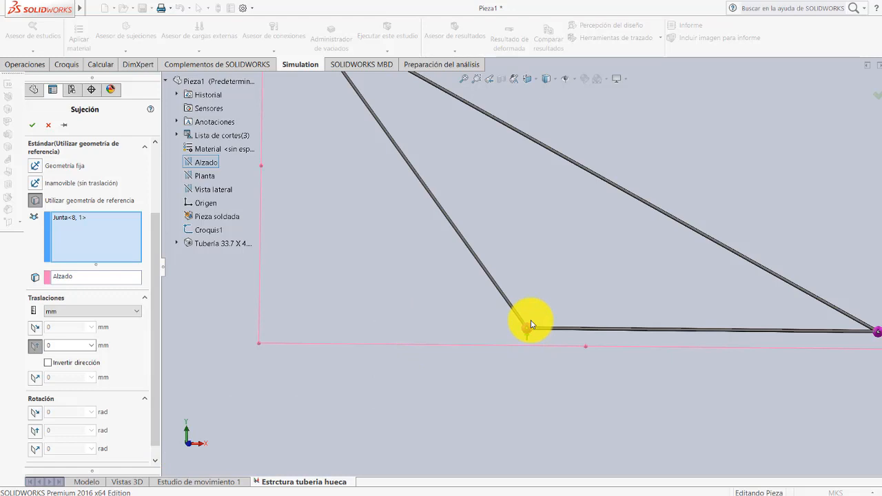
{"action": "left_click", "coordinate": [35, 379]}
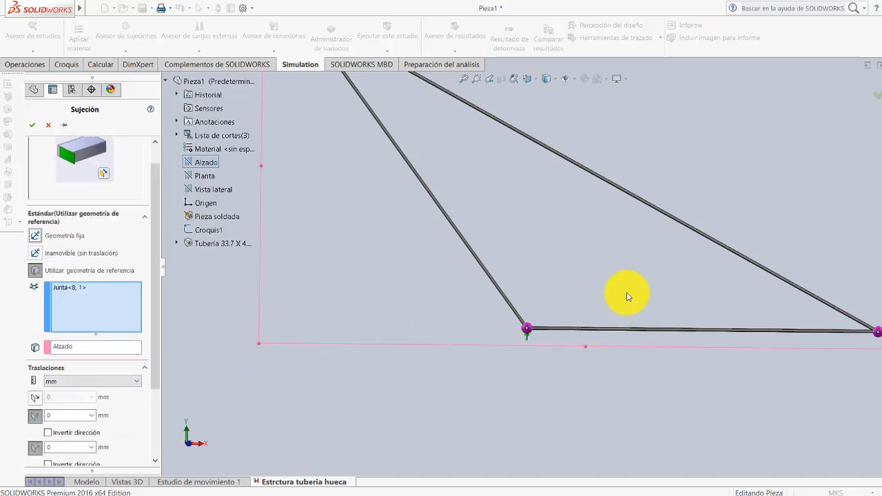
Expand the fixture's symbol settings and set the symbol size to 200
{"action": "middle_click_drag", "start_coordinate": [597, 290], "coordinate": [547, 292]}
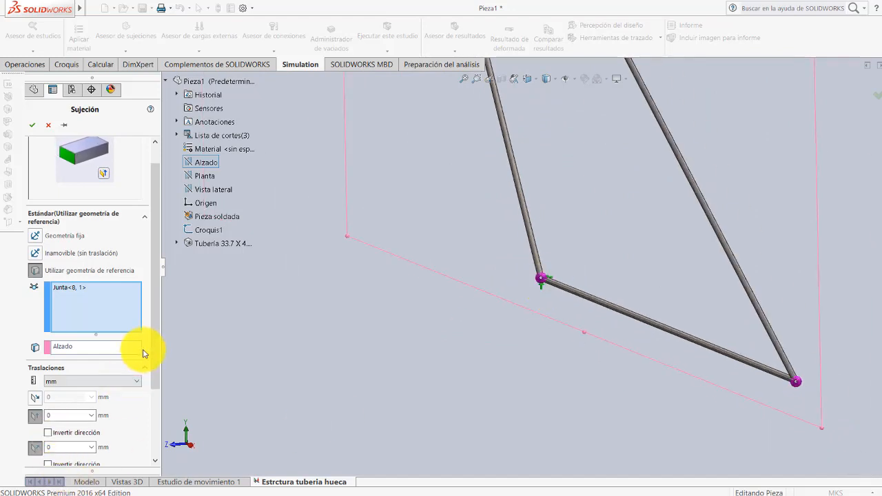
{"action": "left_click_drag", "start_coordinate": [157, 359], "coordinate": [158, 425]}
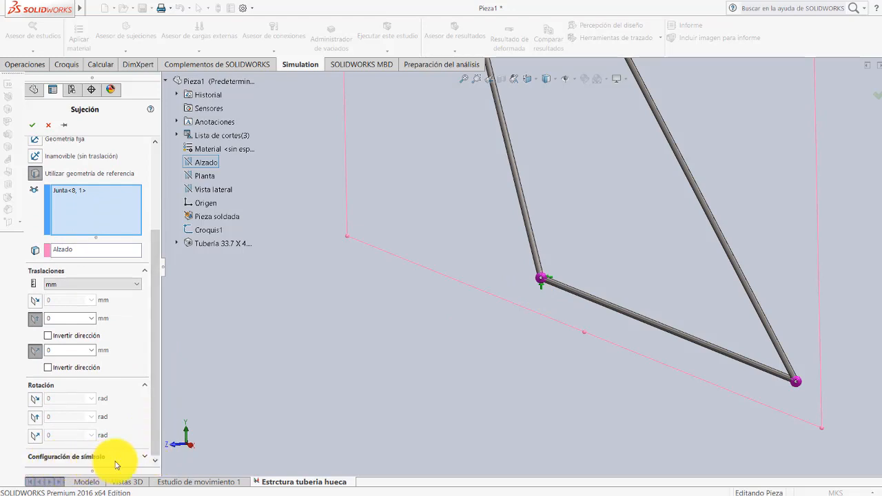
{"action": "left_click", "coordinate": [145, 456]}
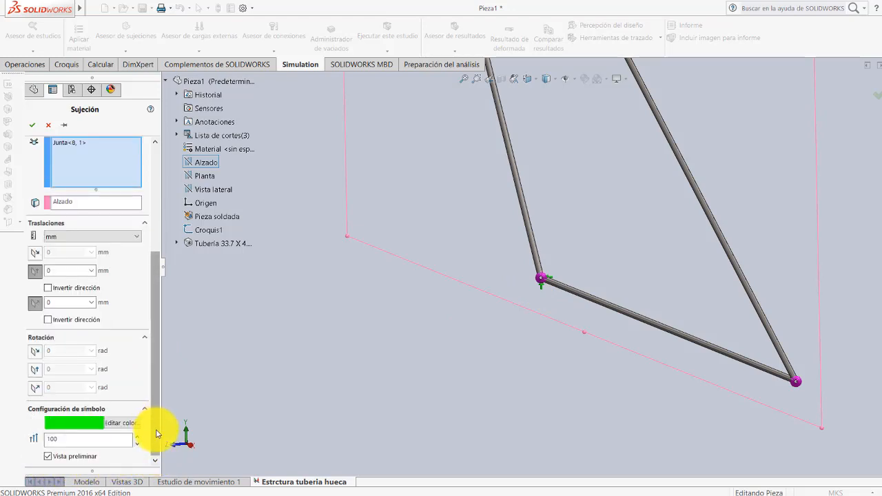
{"action": "left_click", "coordinate": [138, 436]}
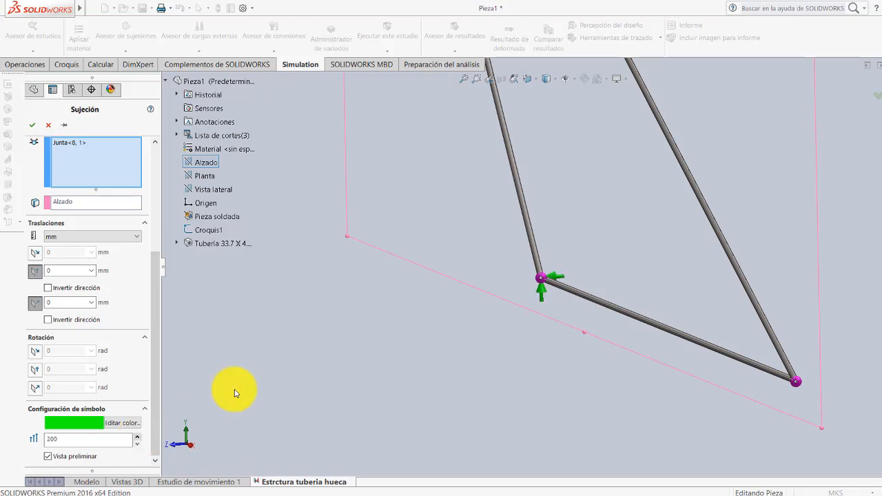
Accept the fixture on the node 1 joint and turn the truss to the Frontal view
{"action": "left_click", "coordinate": [34, 127]}
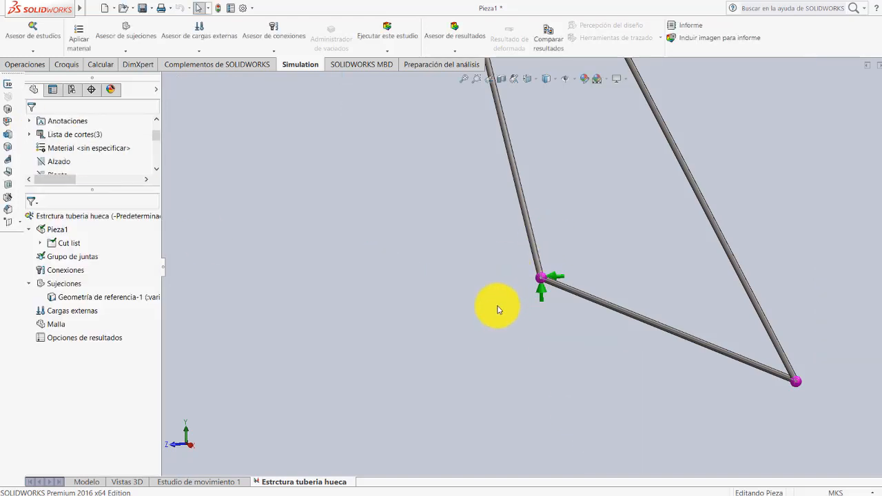
{"action": "middle_click_drag", "start_coordinate": [533, 325], "coordinate": [374, 305]}
{"action": "scroll", "coordinate": [465, 332], "scroll_direction": "up", "scroll_amount": 3}
{"action": "middle_click_drag", "start_coordinate": [464, 330], "coordinate": [537, 195]}
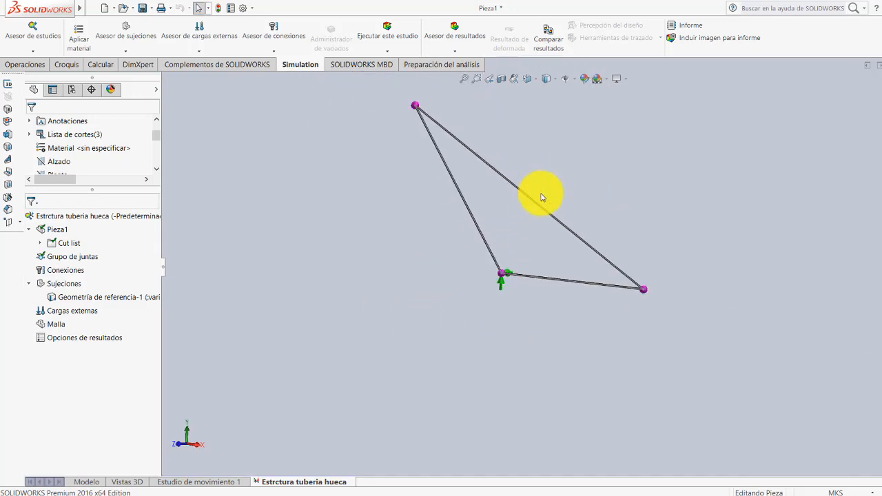
{"action": "left_click", "coordinate": [539, 82]}
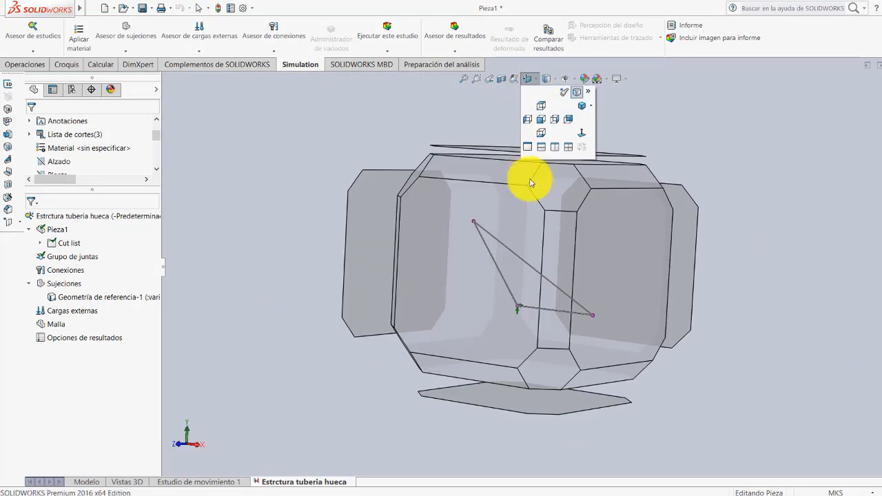
{"action": "left_click", "coordinate": [475, 305]}
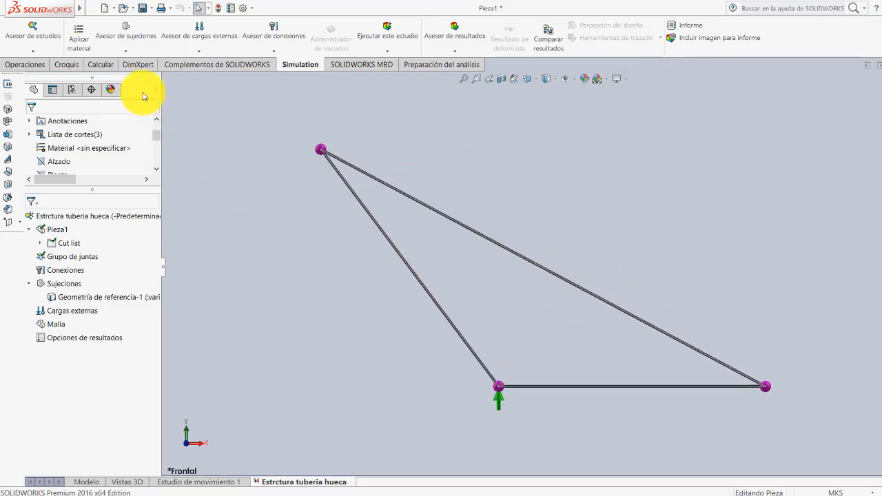
Start a new fixture of type Inamovible (sin traslación) on the joint at node 2
{"action": "left_click", "coordinate": [126, 56]}
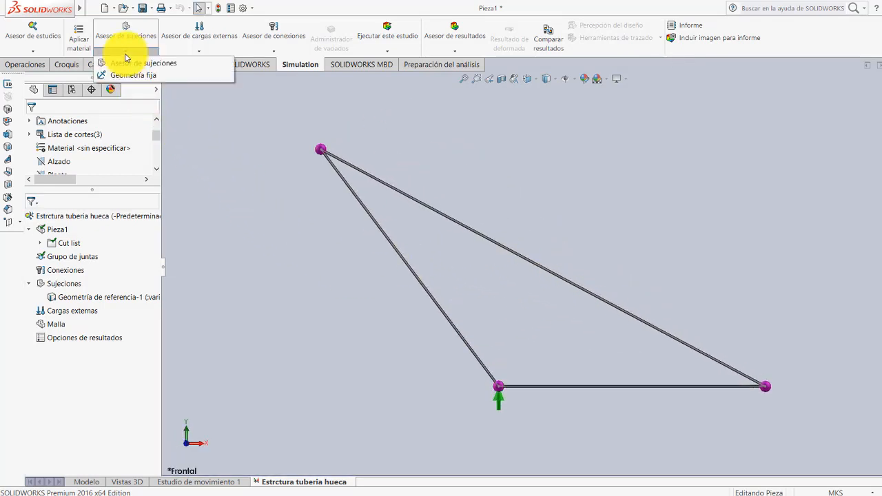
{"action": "left_click", "coordinate": [127, 77]}
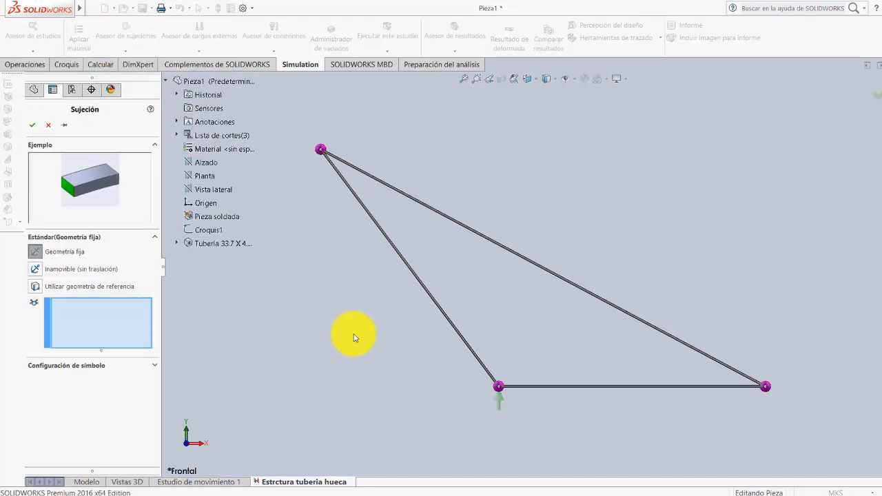
{"action": "left_click", "coordinate": [767, 386]}
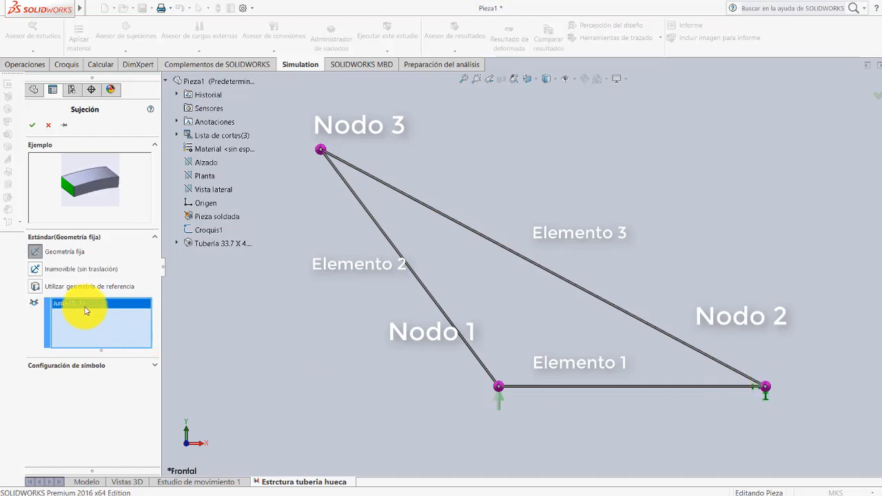
{"action": "key", "text": "Delete"}
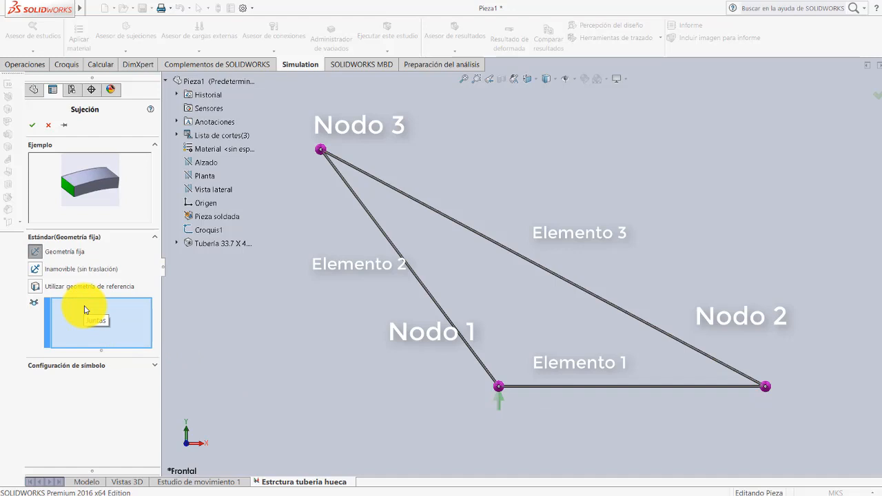
{"action": "left_click", "coordinate": [36, 269]}
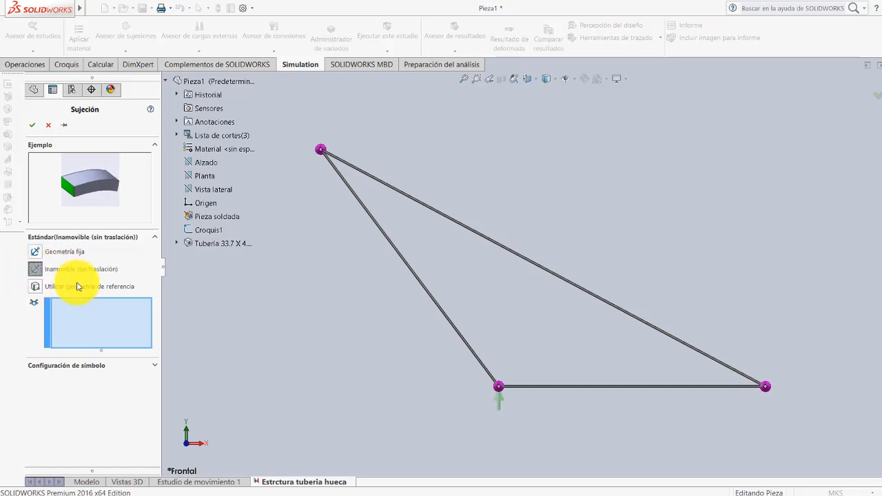
{"action": "left_click", "coordinate": [768, 390]}
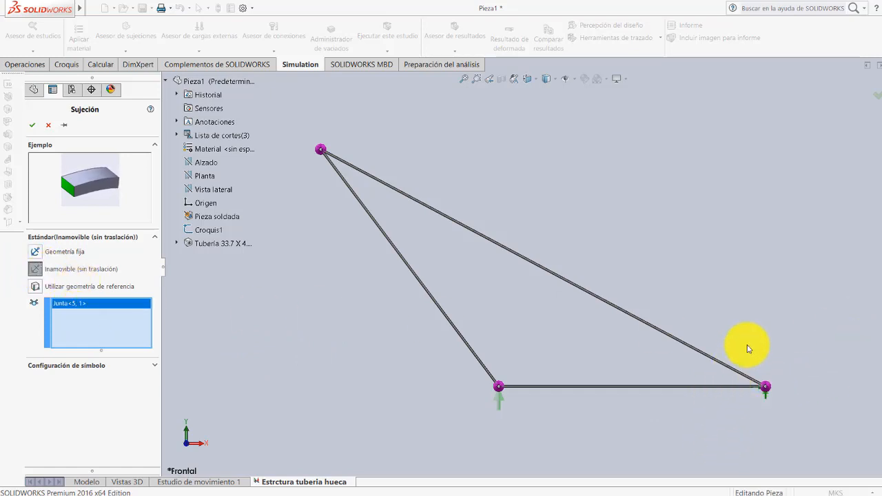
Set the symbol size of the node 2 fixture to 200 and accept the fixture
{"action": "middle_click_drag", "start_coordinate": [754, 349], "coordinate": [710, 374]}
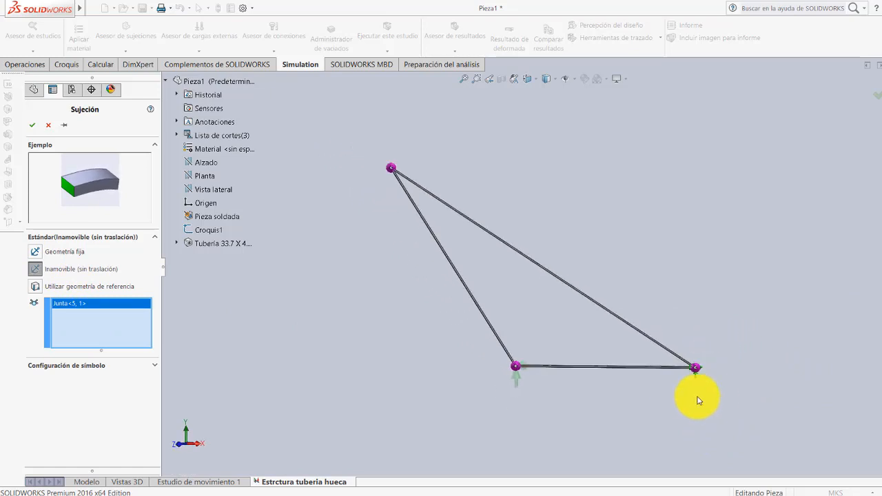
{"action": "scroll", "coordinate": [689, 390], "scroll_direction": "down", "scroll_amount": 3}
{"action": "scroll", "coordinate": [679, 359], "scroll_direction": "down", "scroll_amount": 3}
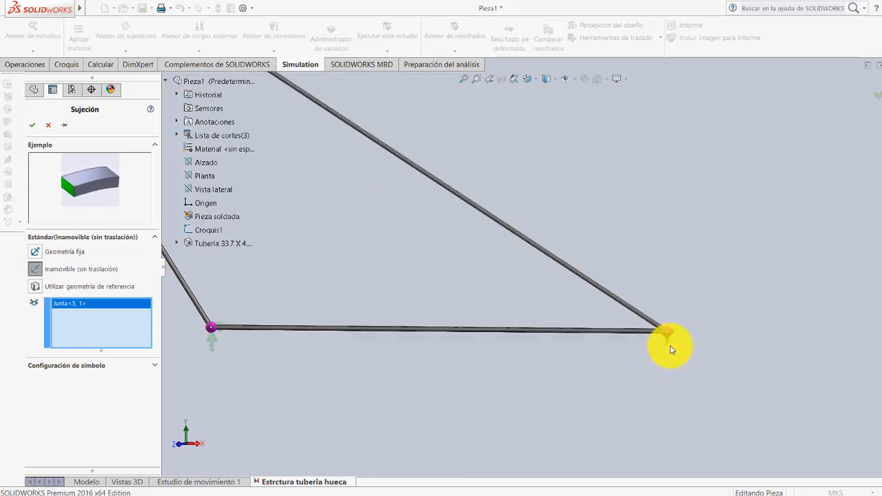
{"action": "left_click", "coordinate": [155, 365]}
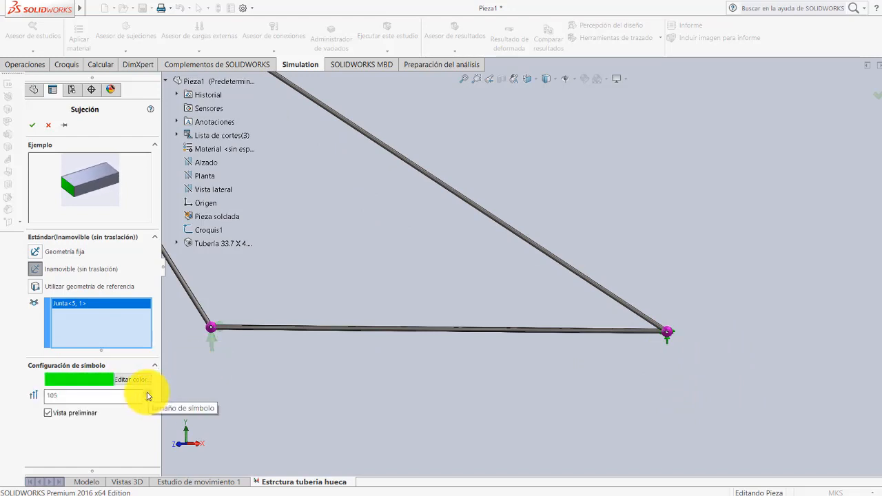
{"action": "left_click", "coordinate": [147, 393]}
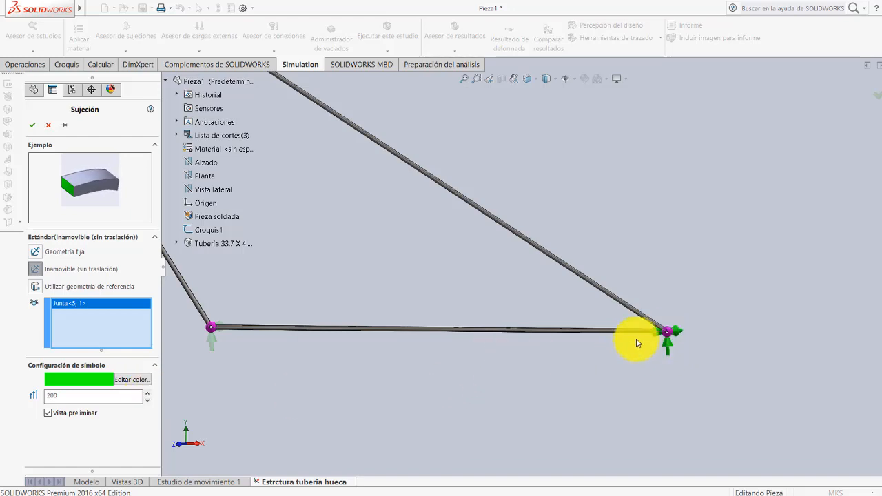
{"action": "left_click", "coordinate": [32, 124]}
Start a Utilizar geometría de referencia fixture on the node 3 joint and restrain its translation normal to the reference plane at 0 mm
{"action": "scroll", "coordinate": [379, 268], "scroll_direction": "up", "scroll_amount": 5}
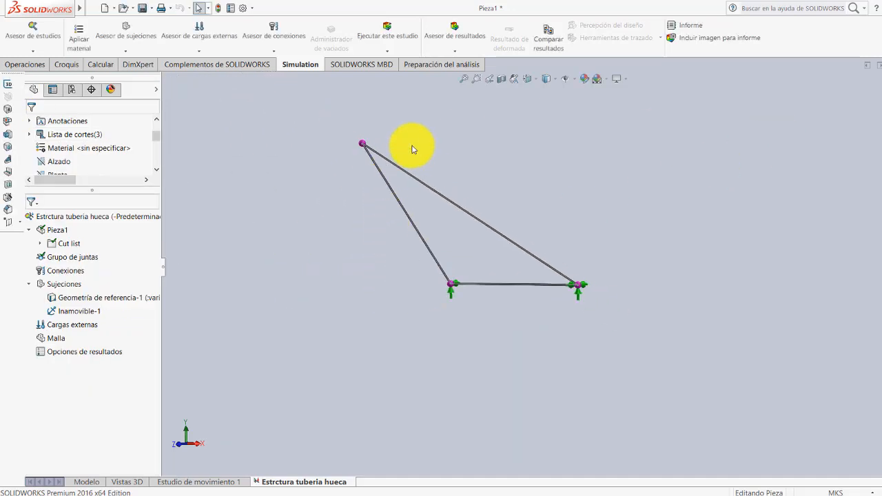
{"action": "scroll", "coordinate": [423, 144], "scroll_direction": "down", "scroll_amount": 1}
{"action": "scroll", "coordinate": [365, 146], "scroll_direction": "down", "scroll_amount": 2}
{"action": "scroll", "coordinate": [365, 146], "scroll_direction": "down", "scroll_amount": 1}
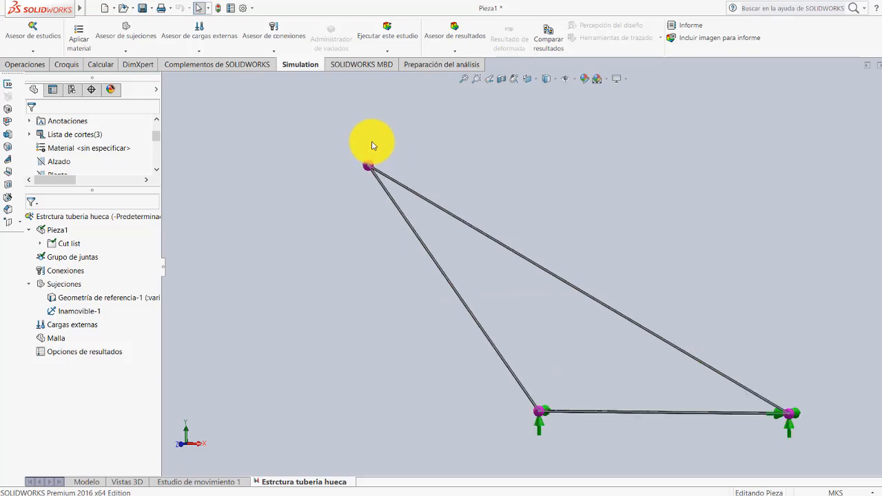
{"action": "left_click", "coordinate": [126, 53]}
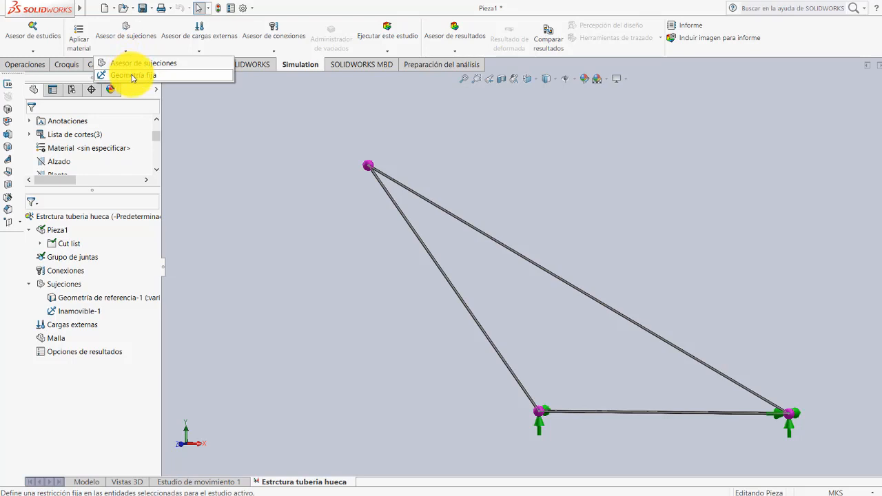
{"action": "left_click", "coordinate": [134, 78]}
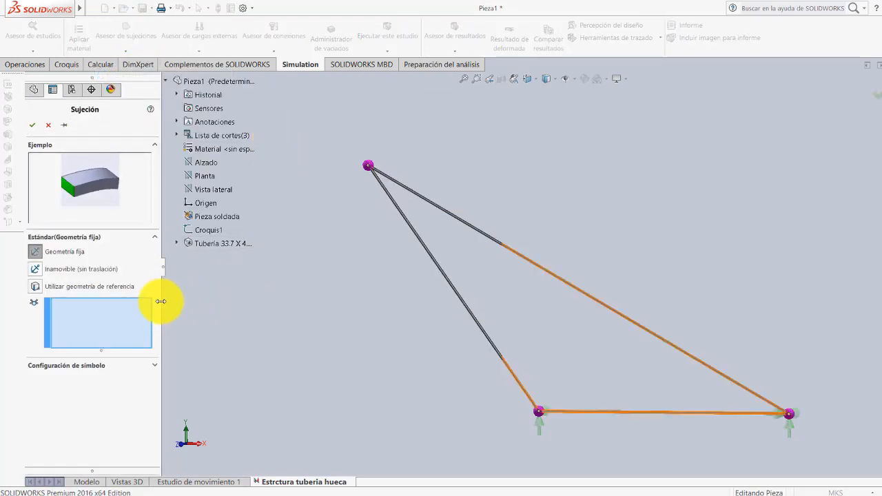
{"action": "left_click", "coordinate": [36, 287]}
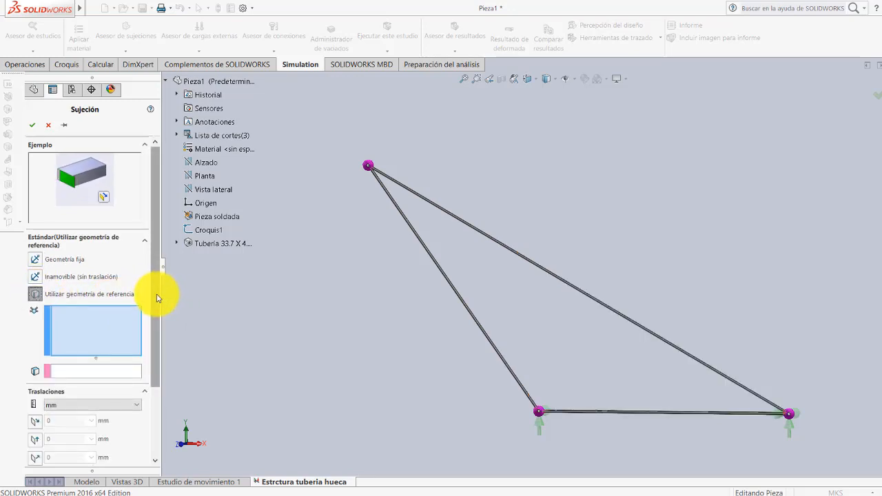
{"action": "left_click_drag", "start_coordinate": [157, 295], "coordinate": [157, 311]}
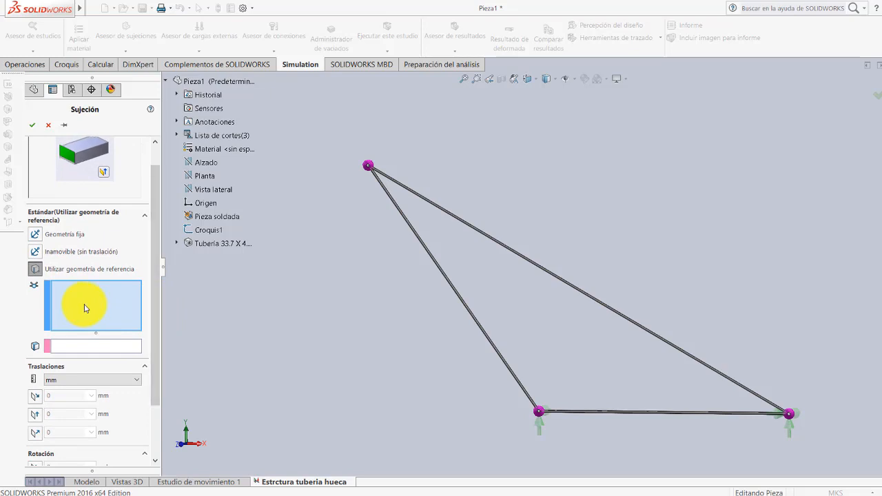
{"action": "left_click", "coordinate": [369, 167]}
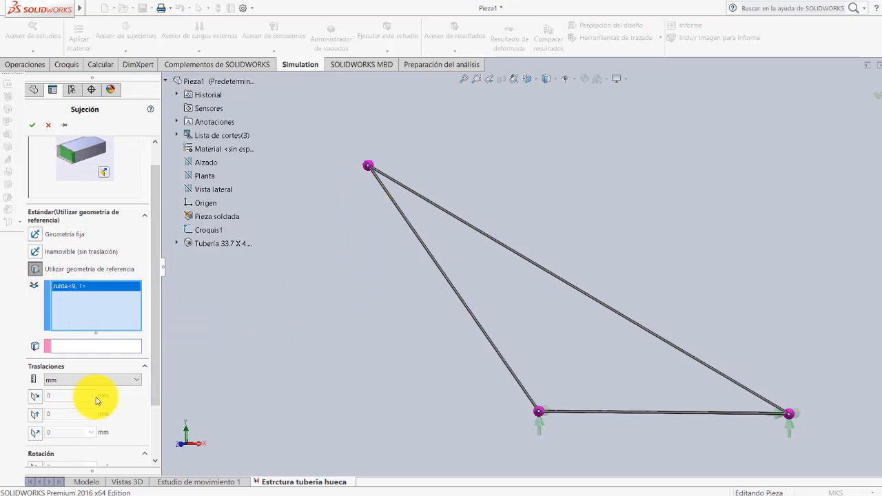
{"action": "left_click_drag", "start_coordinate": [157, 291], "coordinate": [157, 335]}
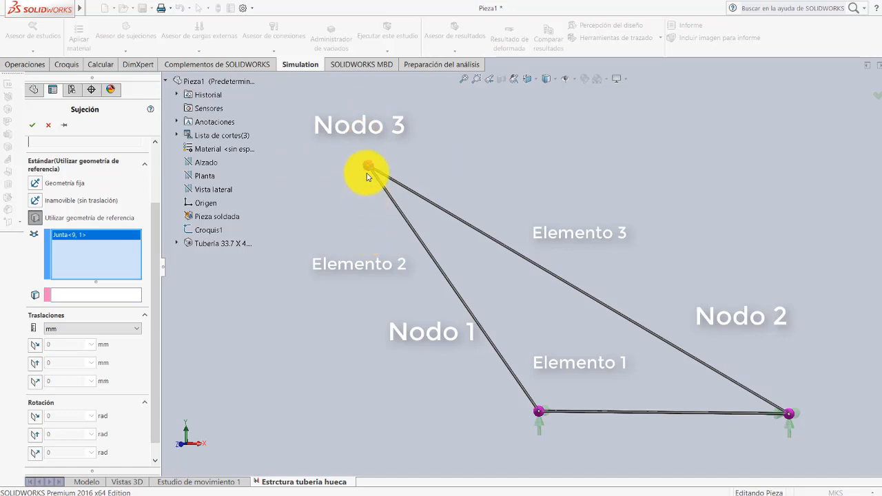
{"action": "left_click", "coordinate": [36, 386]}
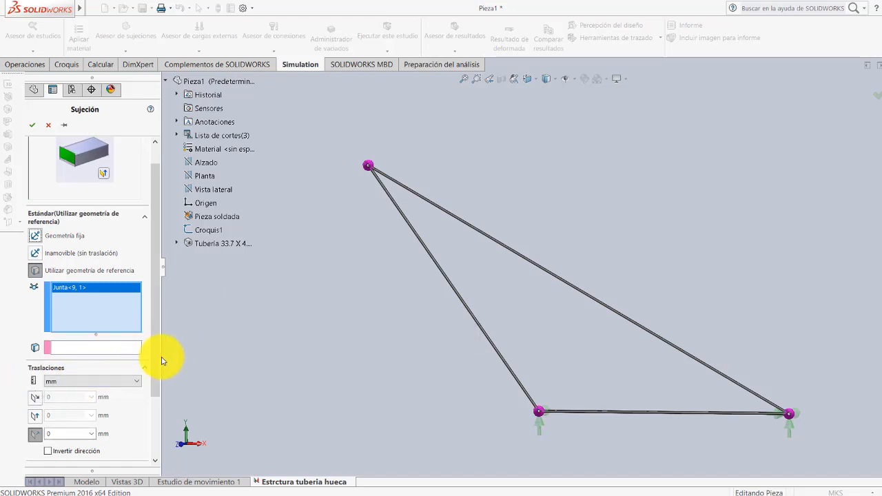
Set the symbol size of the node 3 fixture to 200 and try to accept the fixture
{"action": "scroll", "coordinate": [160, 382], "scroll_direction": "down", "scroll_amount": 3}
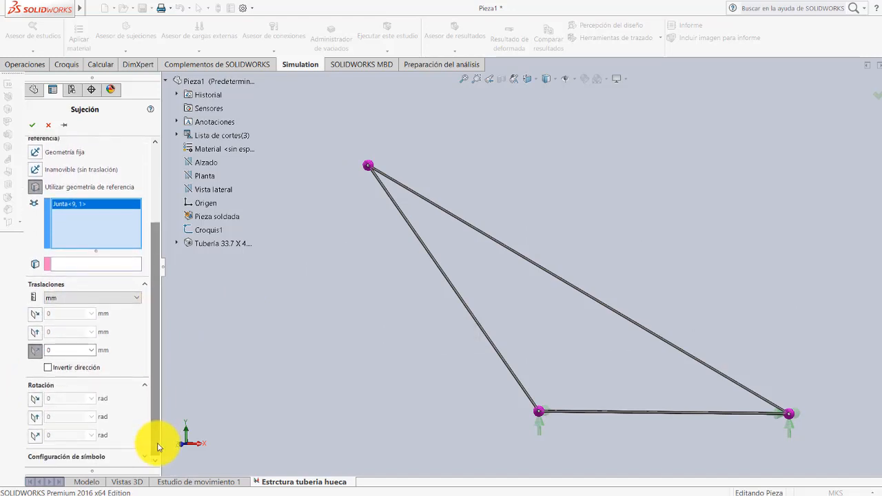
{"action": "left_click", "coordinate": [145, 458]}
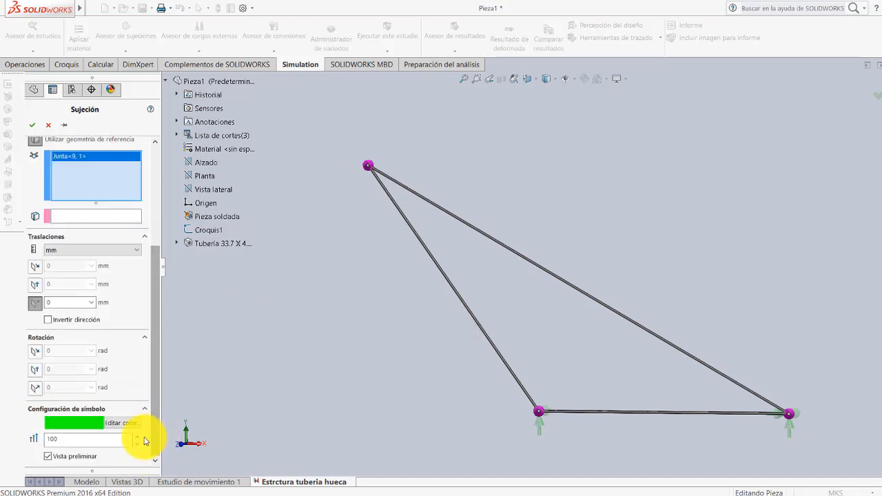
{"action": "left_click", "coordinate": [138, 437]}
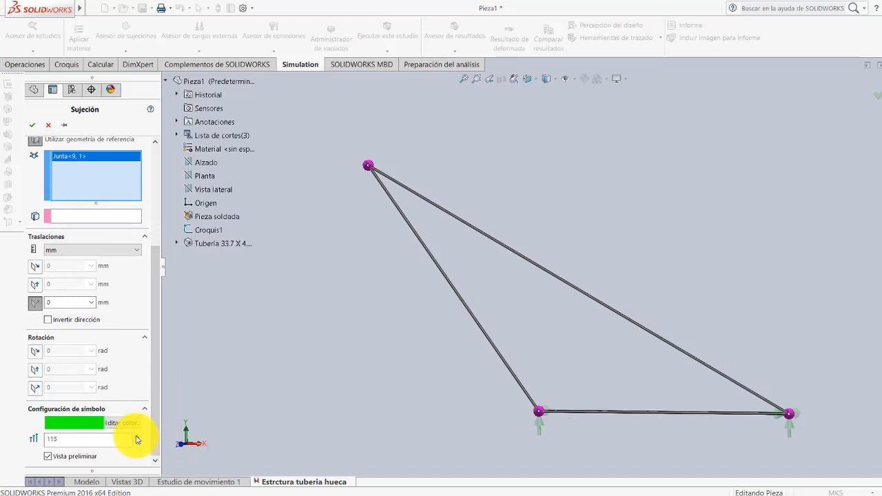
{"action": "left_click", "coordinate": [137, 436]}
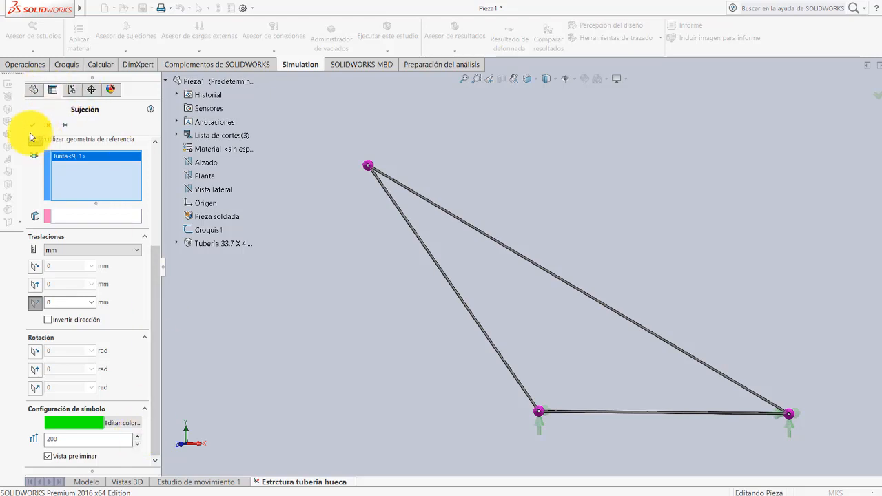
{"action": "left_click", "coordinate": [31, 127]}
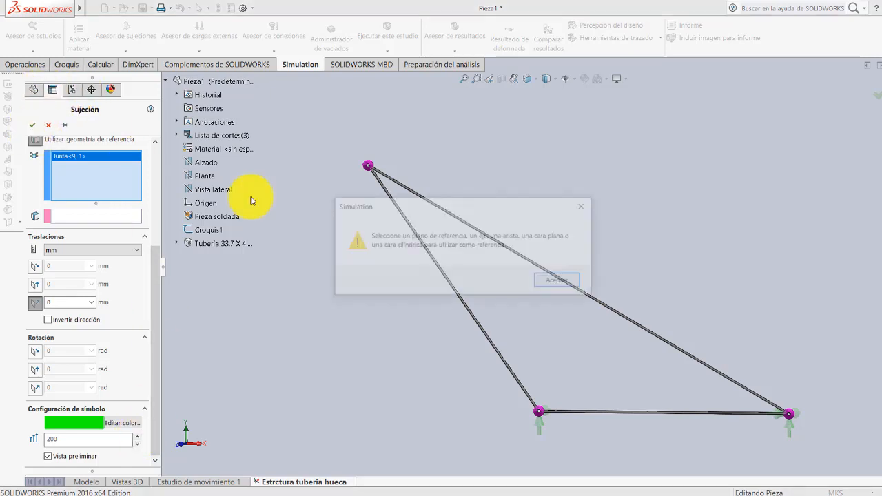
{"action": "left_click", "coordinate": [560, 281]}
Use the Alzado plane as the direction reference of the node 3 fixture and accept the fixture
{"action": "left_click", "coordinate": [85, 218]}
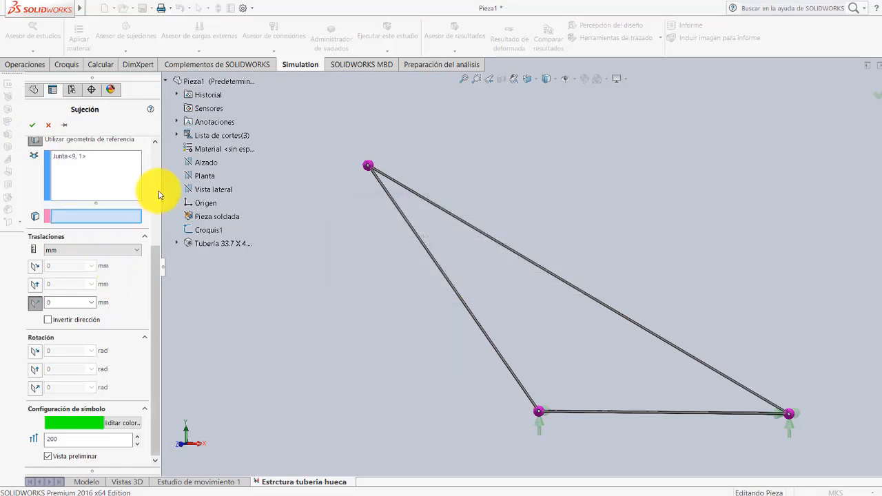
{"action": "left_click", "coordinate": [202, 163]}
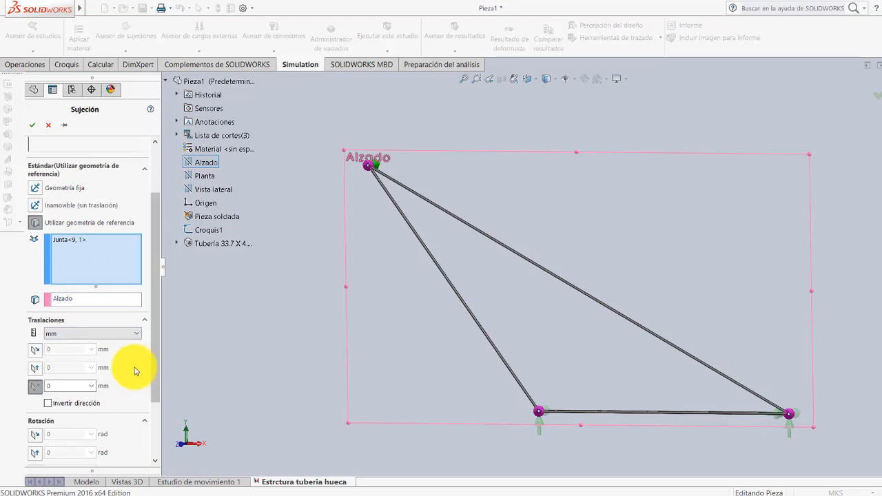
{"action": "left_click_drag", "start_coordinate": [155, 359], "coordinate": [142, 448]}
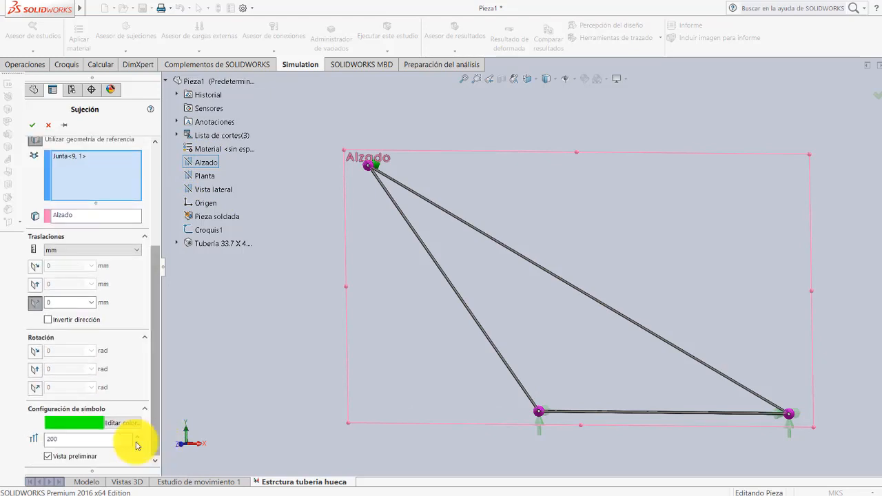
{"action": "left_click", "coordinate": [32, 125]}
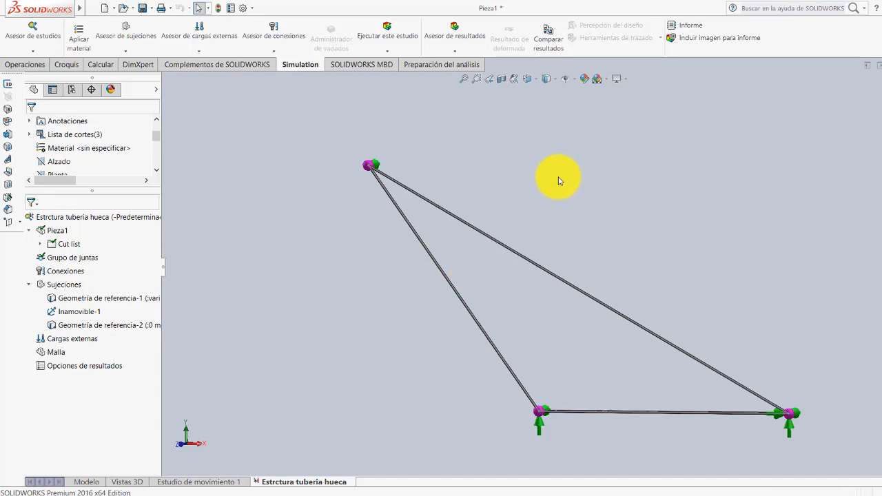
Start a Fuerza load in the front view on the truss's upper joint, with the Alzado plane as direction reference
{"action": "middle_click_drag", "start_coordinate": [559, 179], "coordinate": [560, 176]}
{"action": "left_click", "coordinate": [537, 78]}
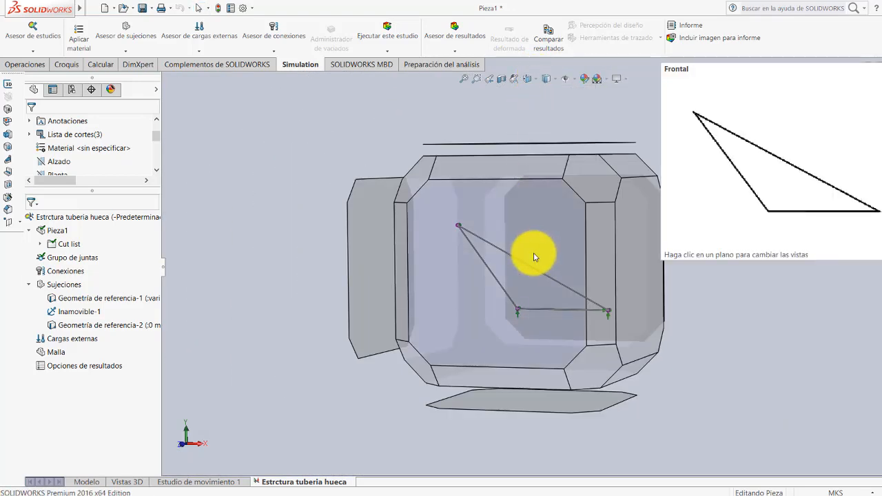
{"action": "left_click", "coordinate": [532, 253]}
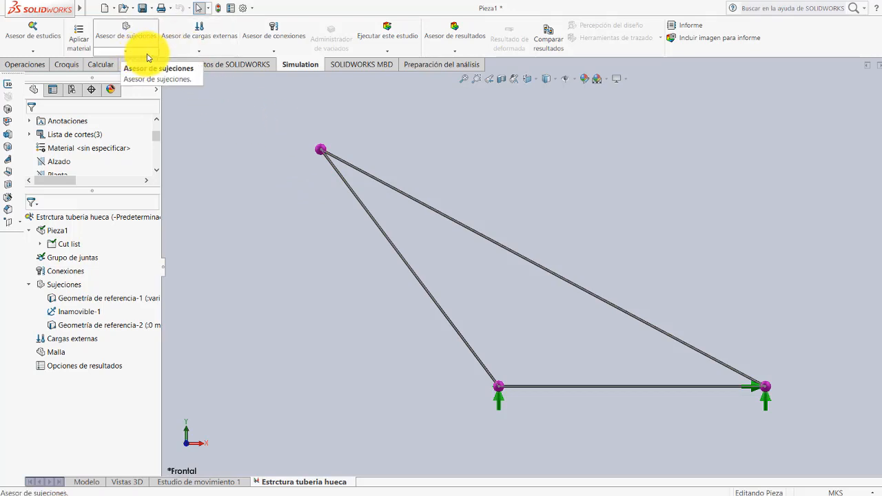
{"action": "left_click", "coordinate": [190, 55]}
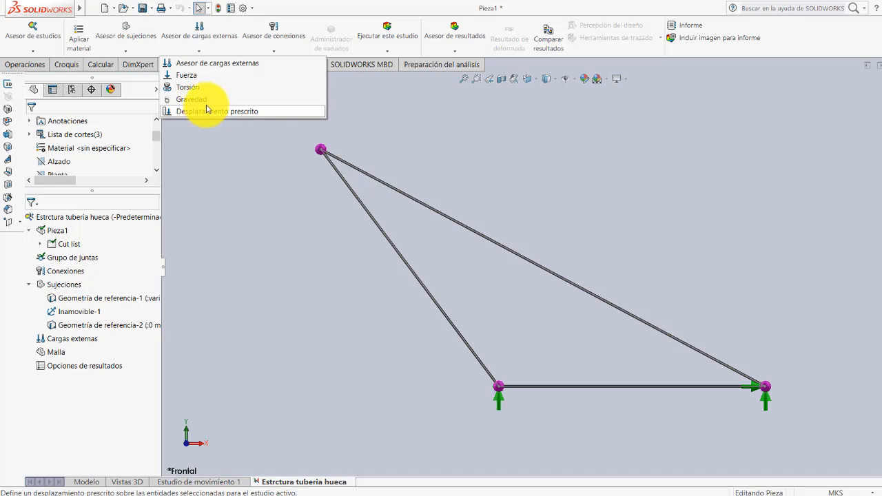
{"action": "left_click", "coordinate": [195, 81]}
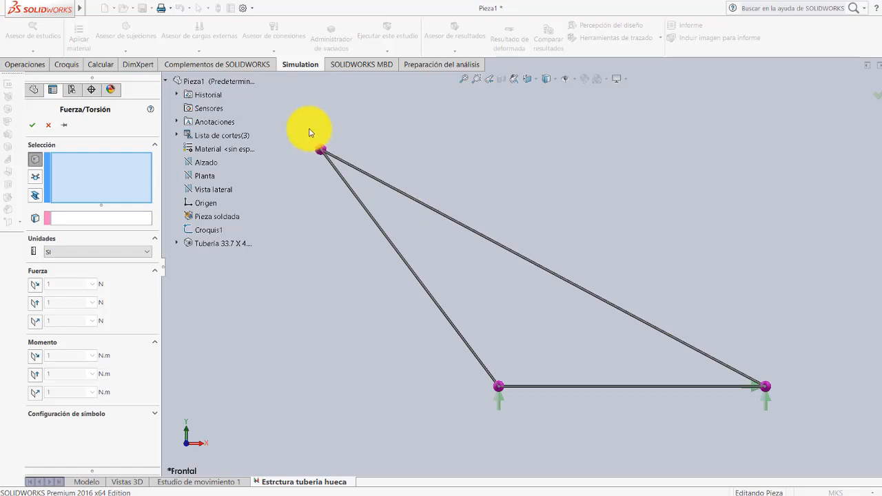
{"action": "left_click", "coordinate": [35, 178]}
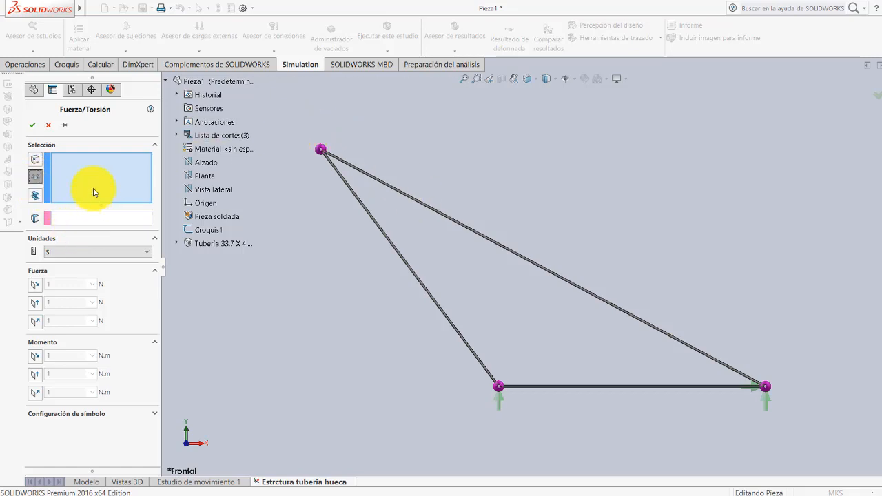
{"action": "left_click", "coordinate": [322, 153]}
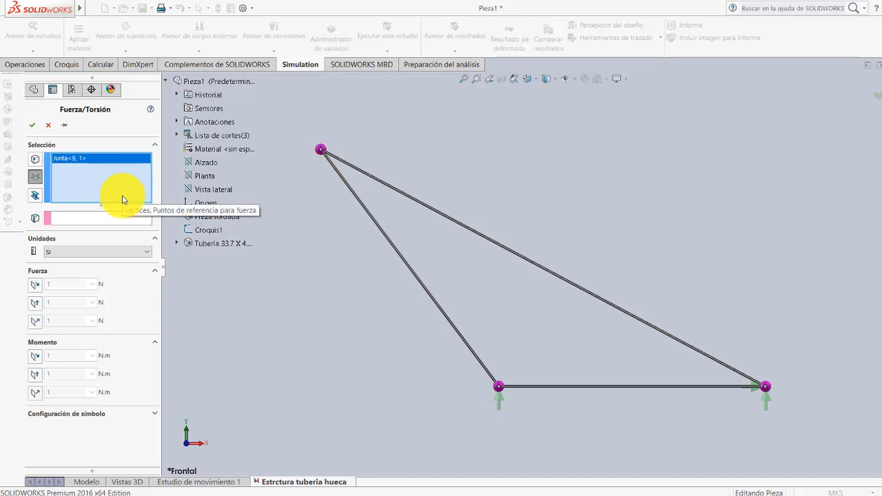
{"action": "left_click", "coordinate": [86, 222]}
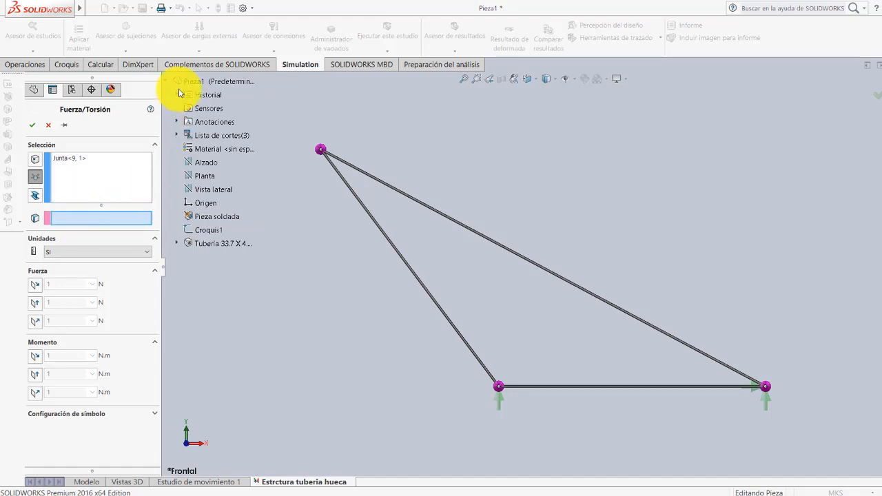
{"action": "left_click", "coordinate": [207, 166]}
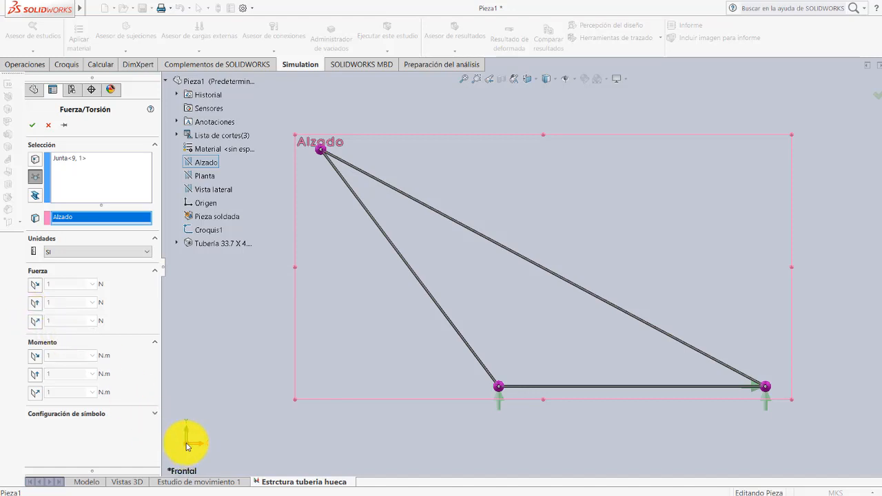
Set the vertical force on the upper joint to 1920 N, invert its direction so it acts downward, and accept the load
{"action": "left_click", "coordinate": [36, 304]}
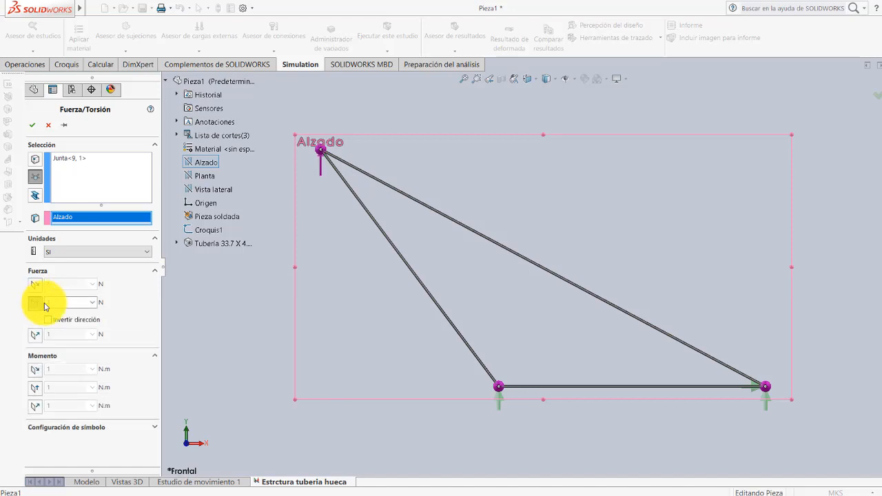
{"action": "double_click", "coordinate": [56, 302]}
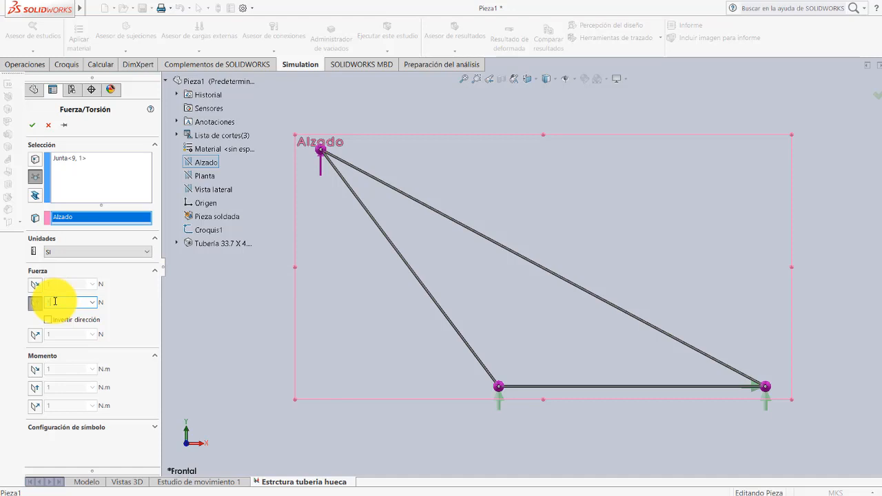
{"action": "type", "text": "1920"}
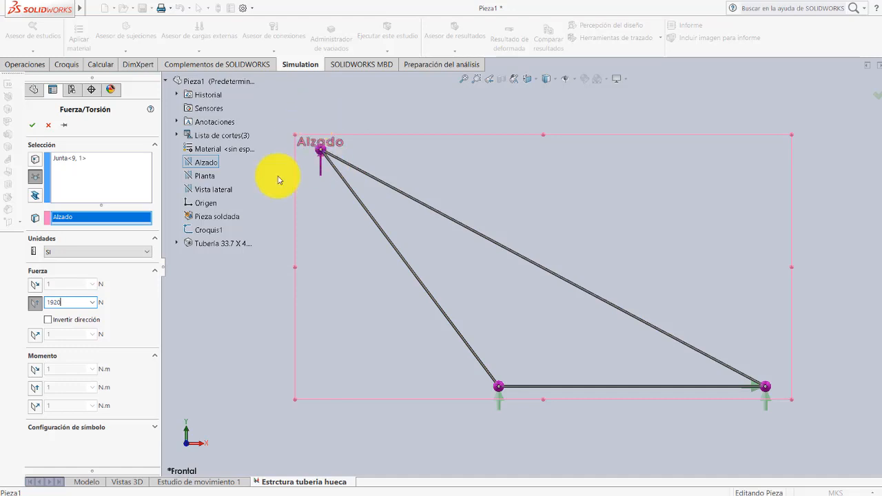
{"action": "left_click", "coordinate": [48, 321]}
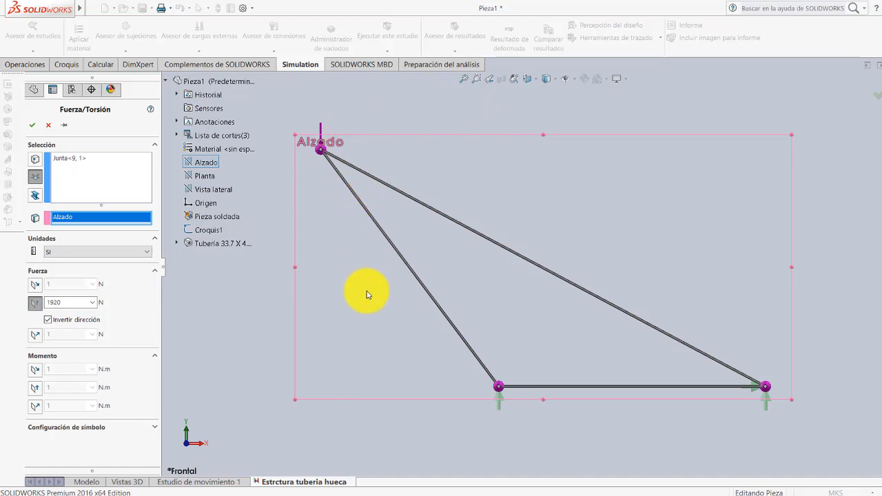
{"action": "left_click", "coordinate": [33, 125]}
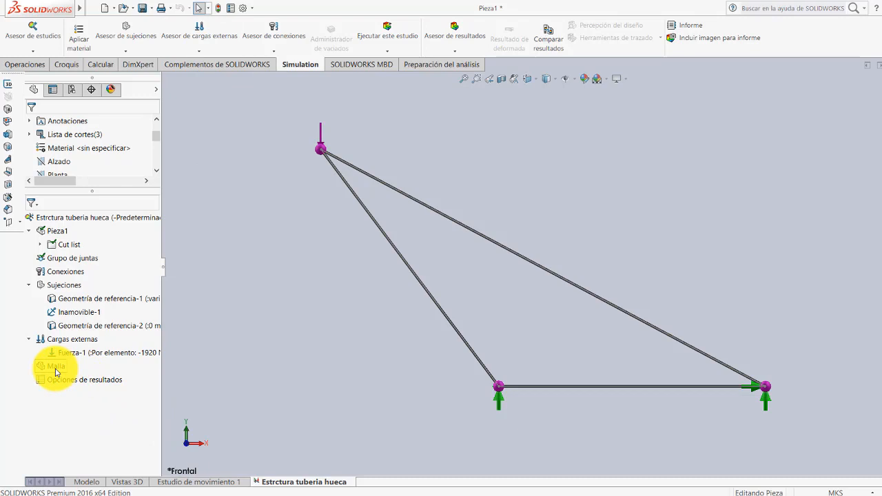
Mesh the truss and run the study, and select the Tensiones1 stress plot
{"action": "right_click", "coordinate": [57, 371]}
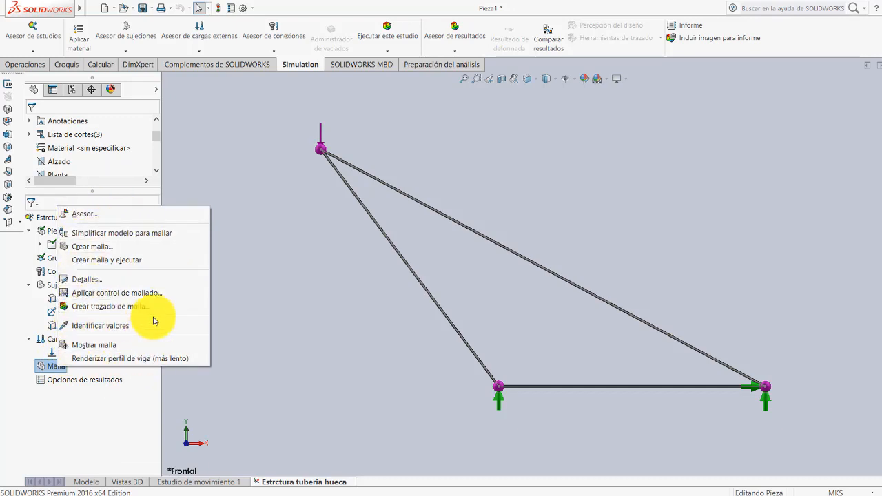
{"action": "left_click", "coordinate": [111, 266]}
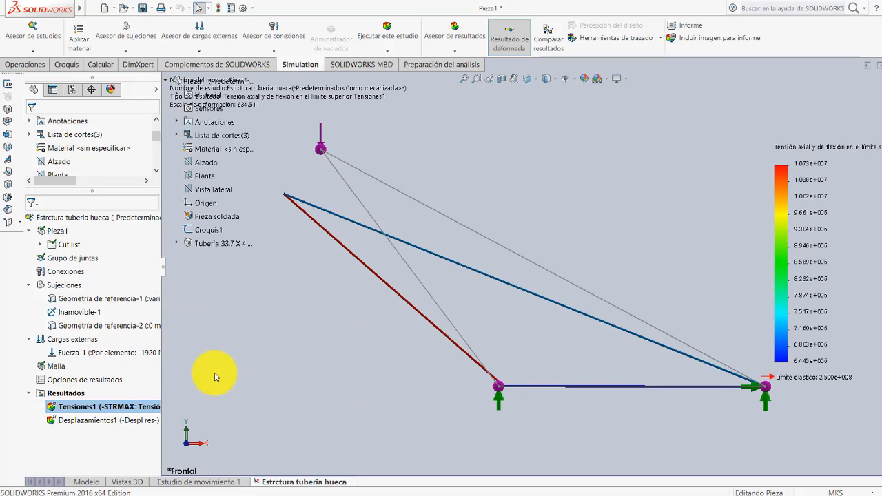
{"action": "left_click", "coordinate": [52, 408]}
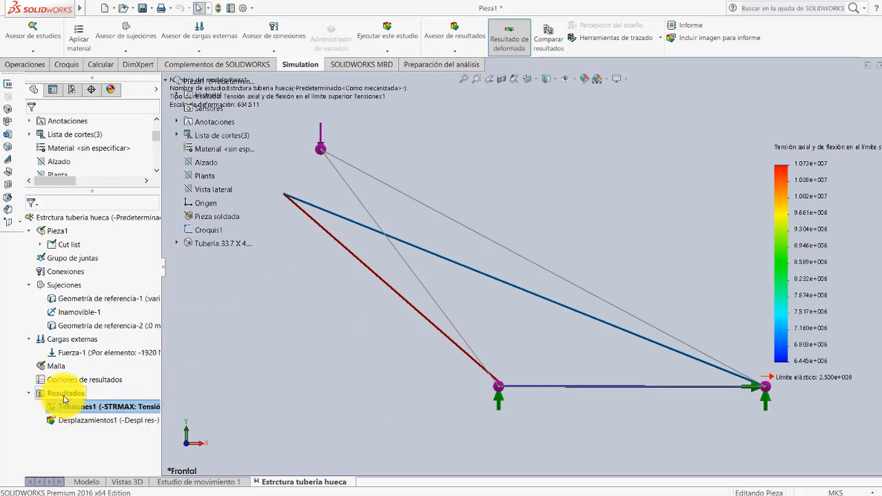
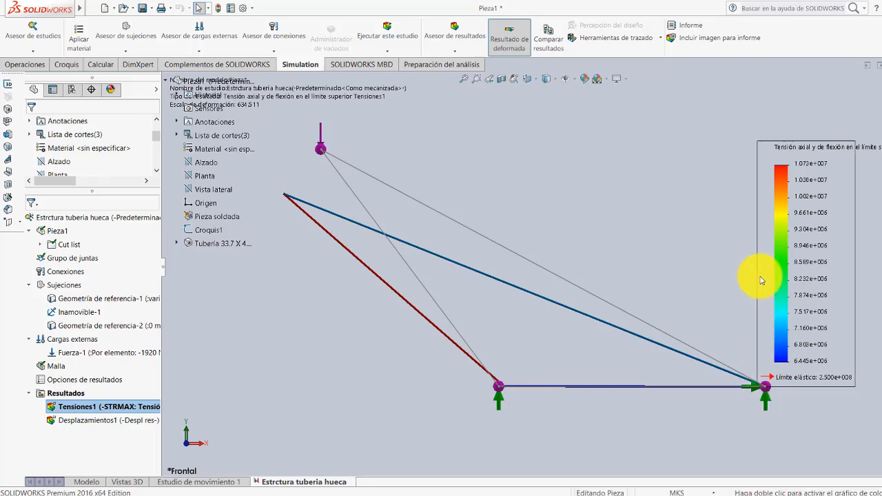
{"action": "left_click", "coordinate": [764, 369]}
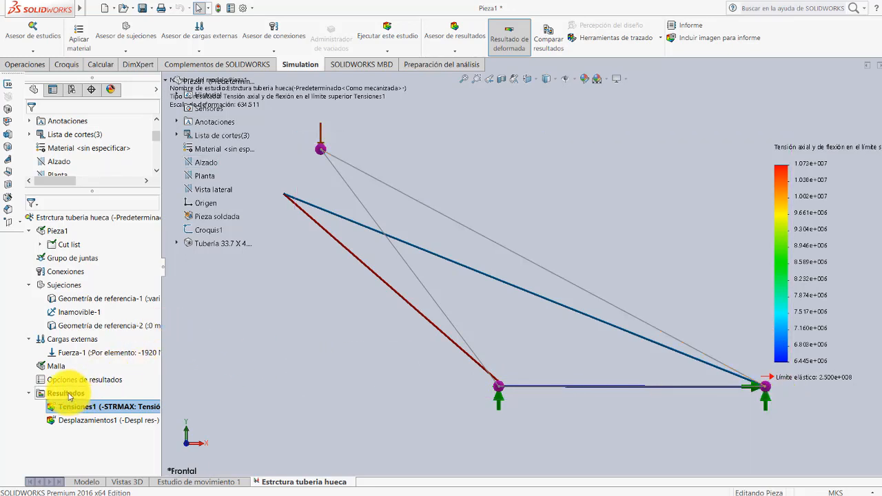
List the reaction forces in SI units at the two lower support joints using Enumerar fuerza resultante
{"action": "right_click", "coordinate": [63, 395]}
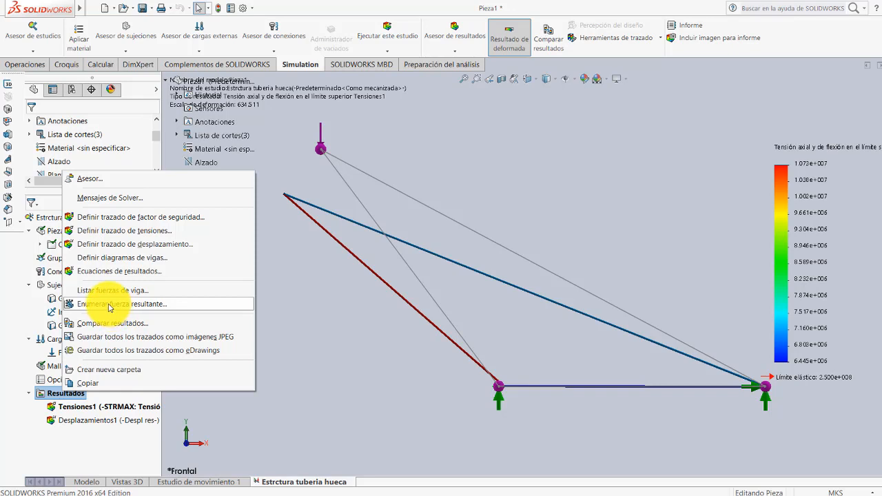
{"action": "left_click", "coordinate": [108, 304]}
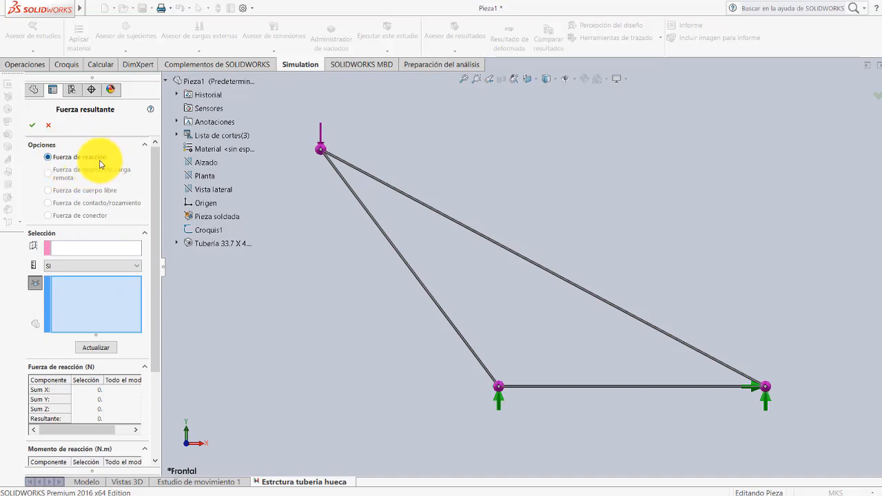
{"action": "left_click", "coordinate": [35, 283]}
{"action": "left_click", "coordinate": [94, 303]}
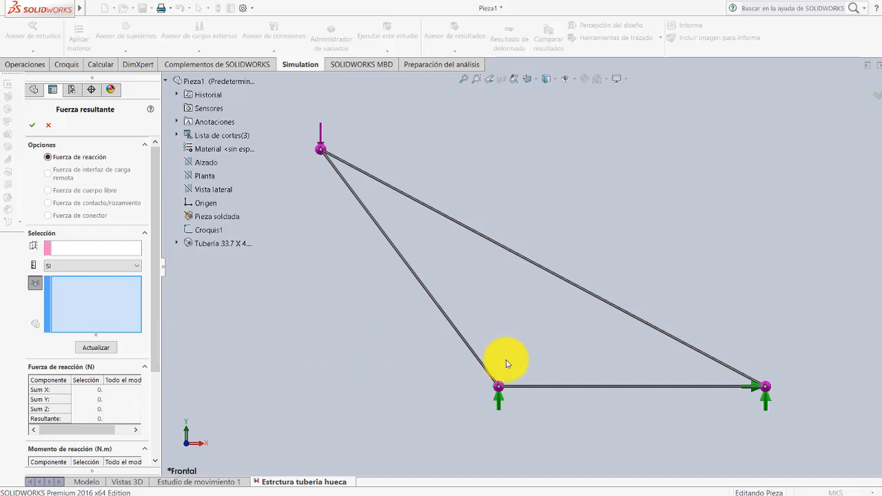
{"action": "left_click", "coordinate": [500, 387]}
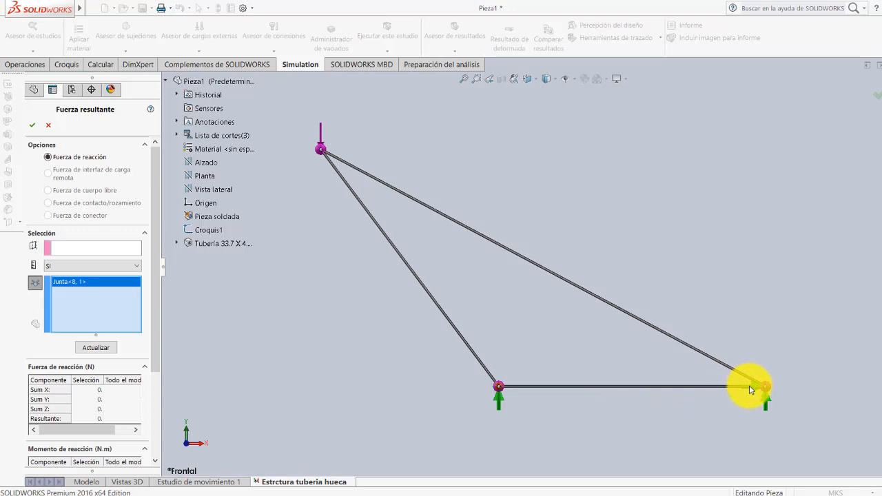
{"action": "left_click", "coordinate": [767, 389]}
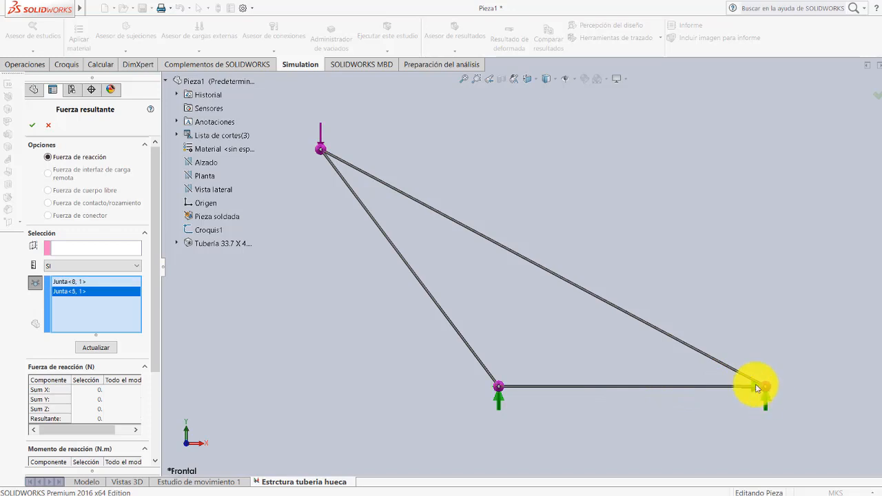
{"action": "left_click", "coordinate": [95, 349]}
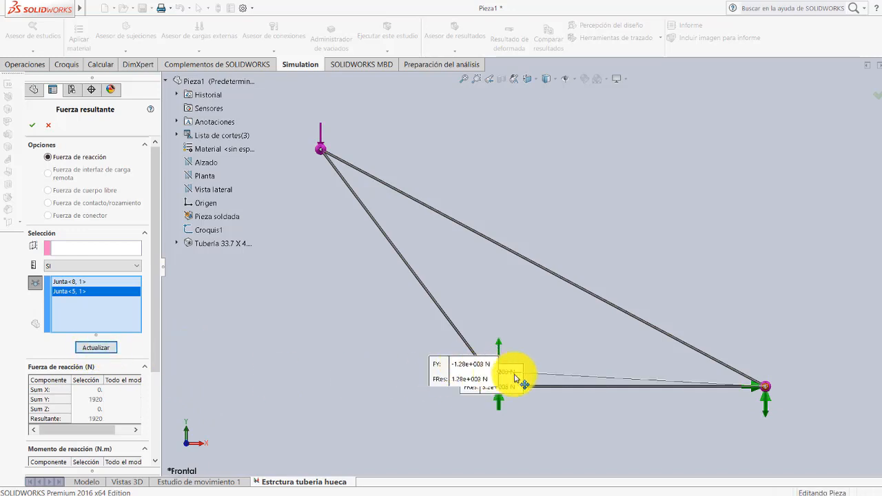
Place each reaction force callout beside its own support joint to read it, and close the resultant force listing
{"action": "left_click_drag", "start_coordinate": [516, 378], "coordinate": [419, 429]}
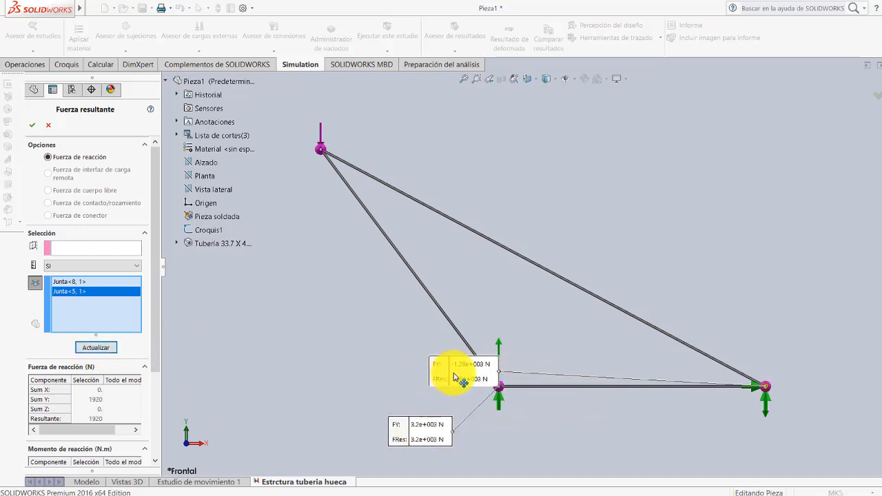
{"action": "left_click_drag", "start_coordinate": [454, 378], "coordinate": [827, 415]}
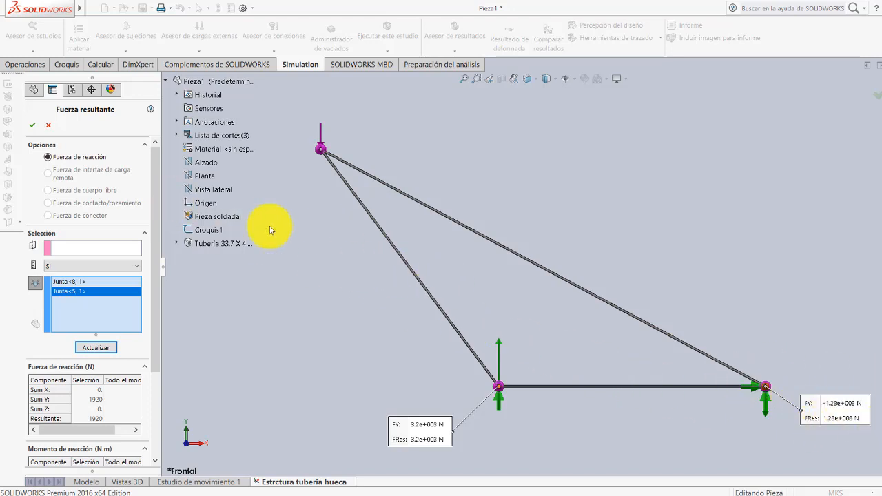
{"action": "left_click", "coordinate": [32, 132]}
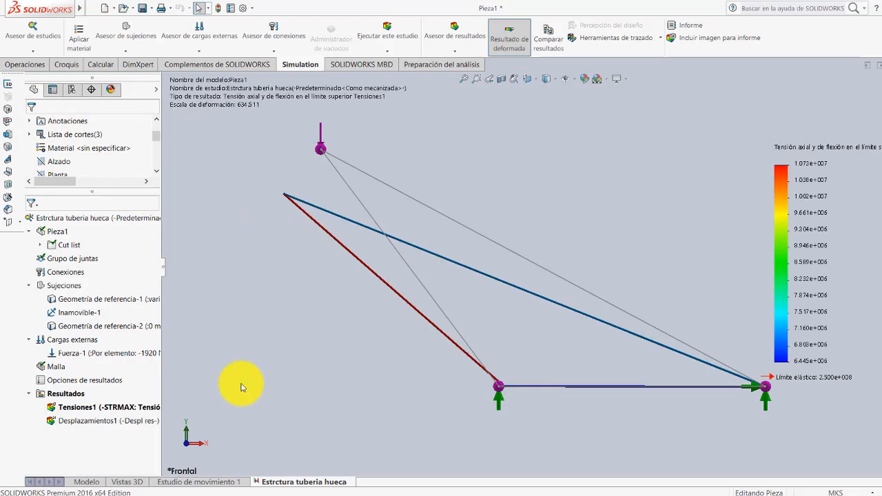
Open Listar fuerzas de viga for beams 1 to 3, list Tensiones in SI units, and move the list clear of the truss
{"action": "right_click", "coordinate": [63, 395]}
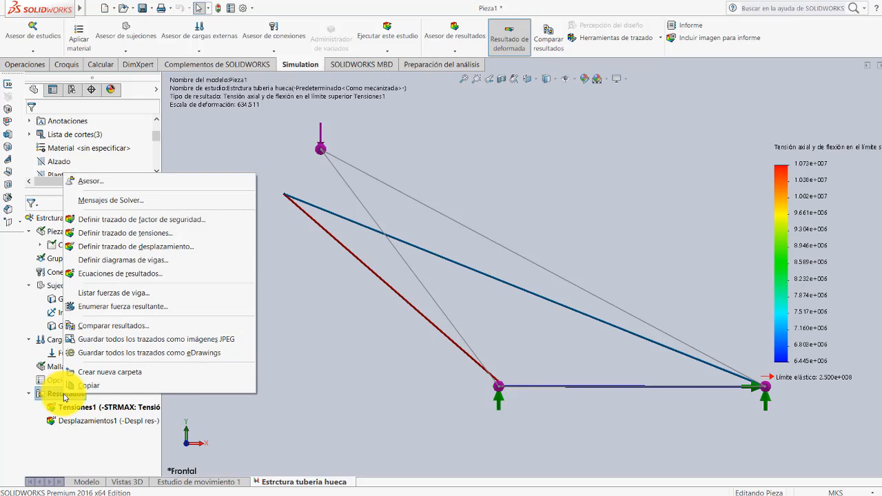
{"action": "left_click", "coordinate": [141, 297]}
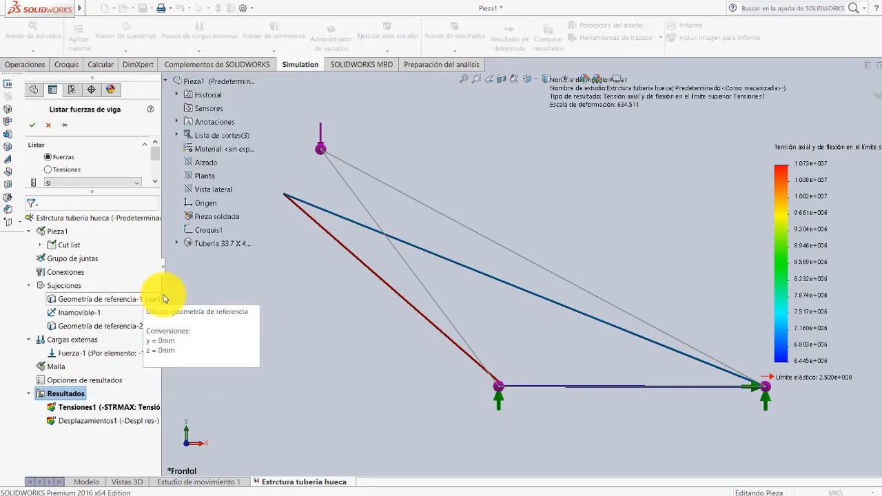
{"action": "left_click_drag", "start_coordinate": [131, 195], "coordinate": [129, 255]}
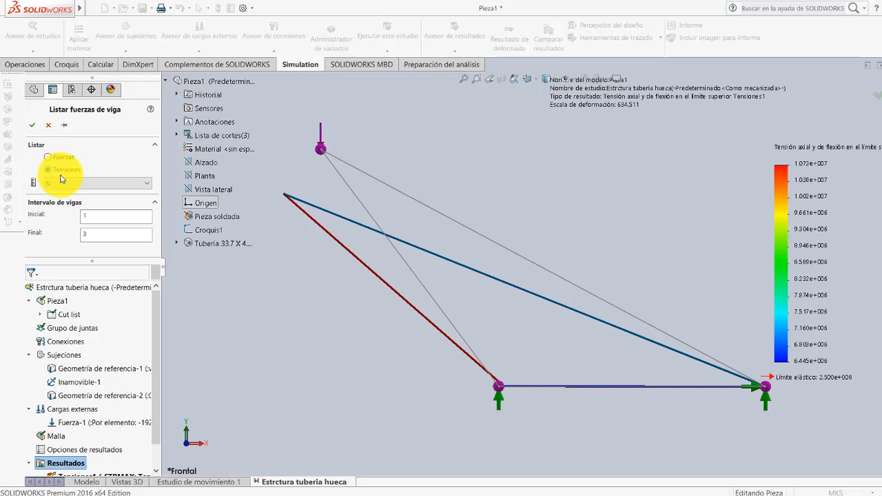
{"action": "left_click", "coordinate": [48, 170]}
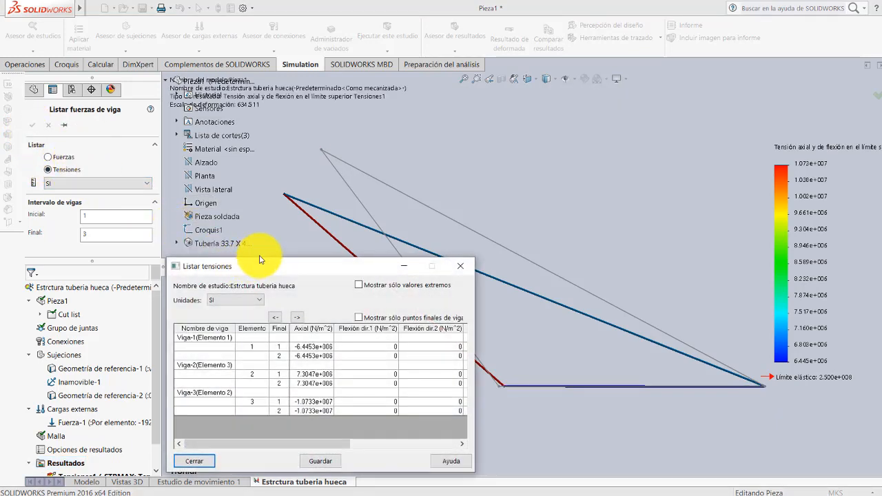
{"action": "left_click_drag", "start_coordinate": [266, 257], "coordinate": [113, 256]}
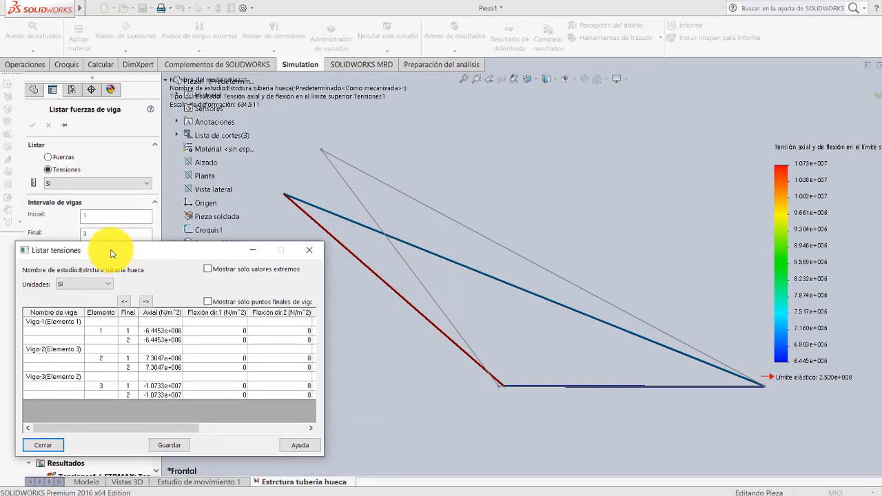
Show only extreme values in the stress list and examine the axial stresses of Viga-1 and Viga-3
{"action": "left_click", "coordinate": [208, 270]}
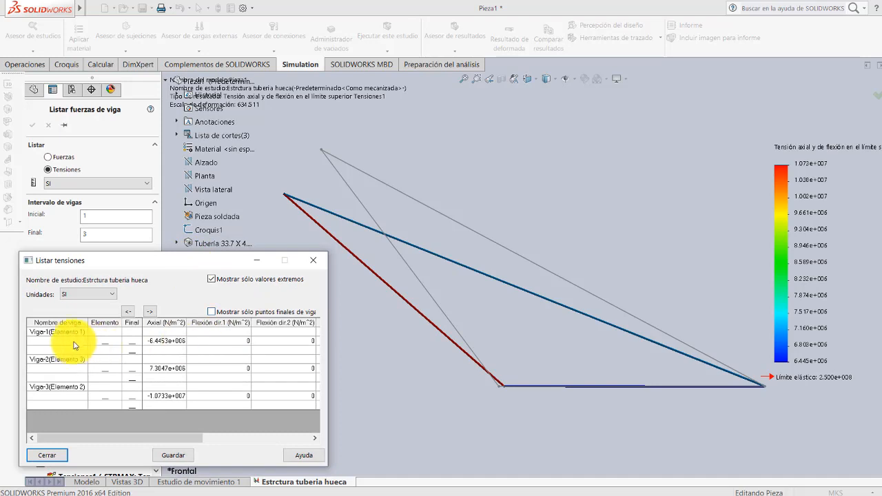
{"action": "left_click", "coordinate": [70, 335]}
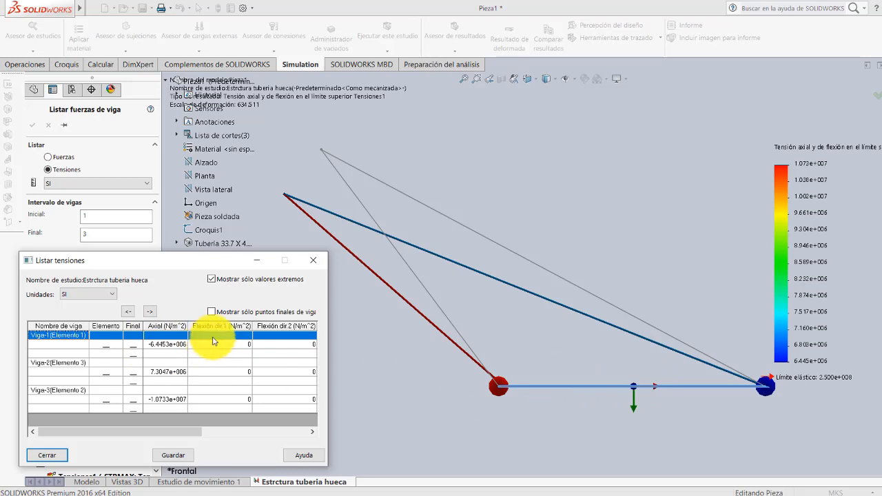
{"action": "left_click", "coordinate": [73, 392]}
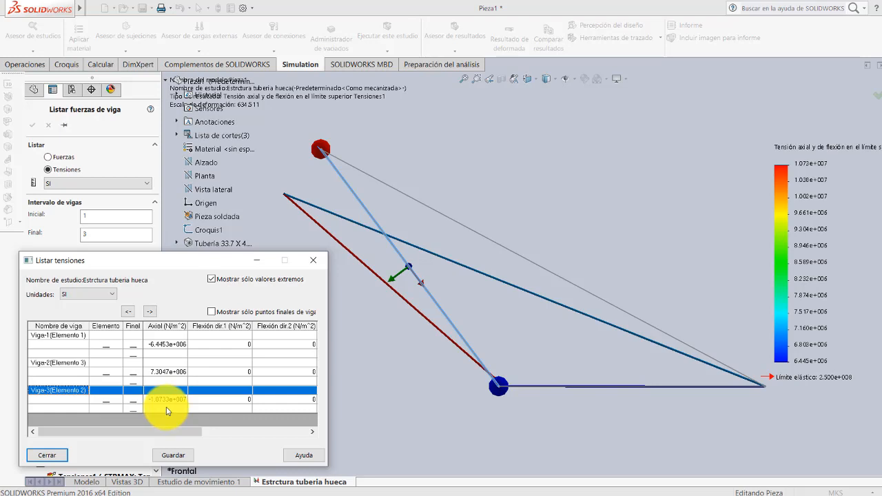
Examine the axial stress of Viga-2 and its member in the truss, and close the stress list
{"action": "left_click", "coordinate": [68, 364]}
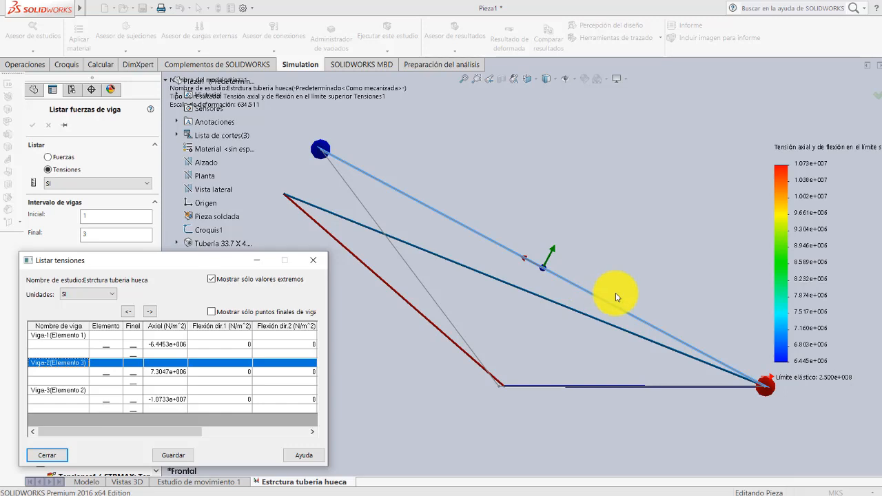
{"action": "left_click", "coordinate": [313, 264]}
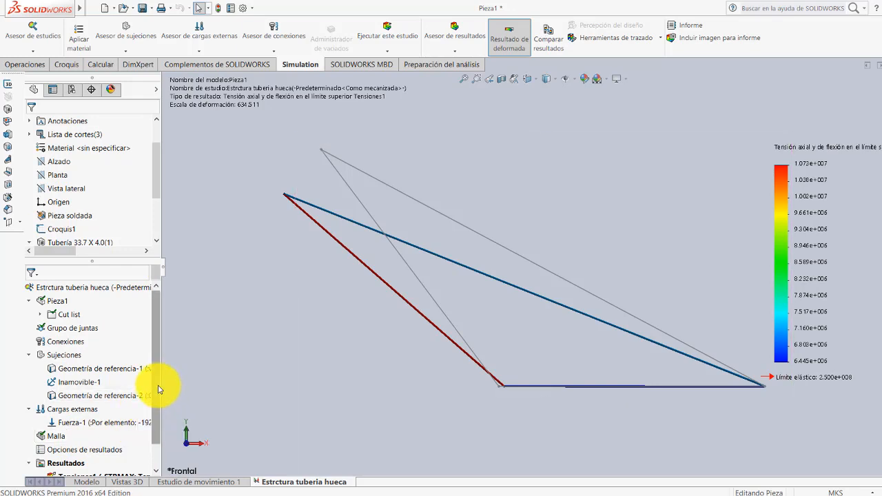
List Fuerzas for beams 1 to 3 in SI units, showing only extreme values, with the list clear of the truss
{"action": "scroll", "coordinate": [159, 390], "scroll_direction": "down", "scroll_amount": 2}
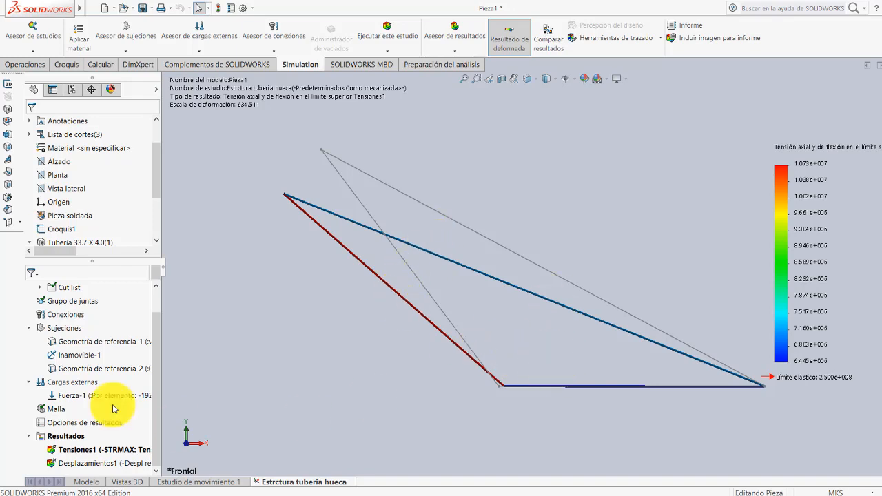
{"action": "right_click", "coordinate": [67, 440]}
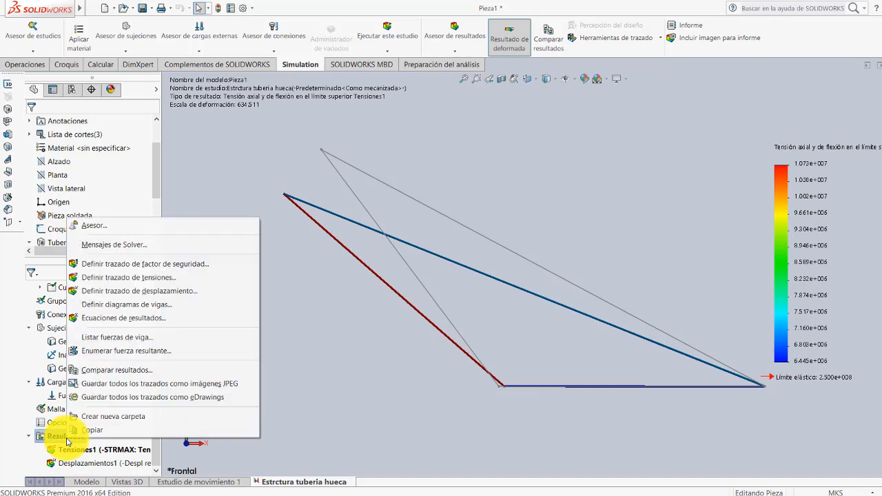
{"action": "left_click", "coordinate": [113, 338]}
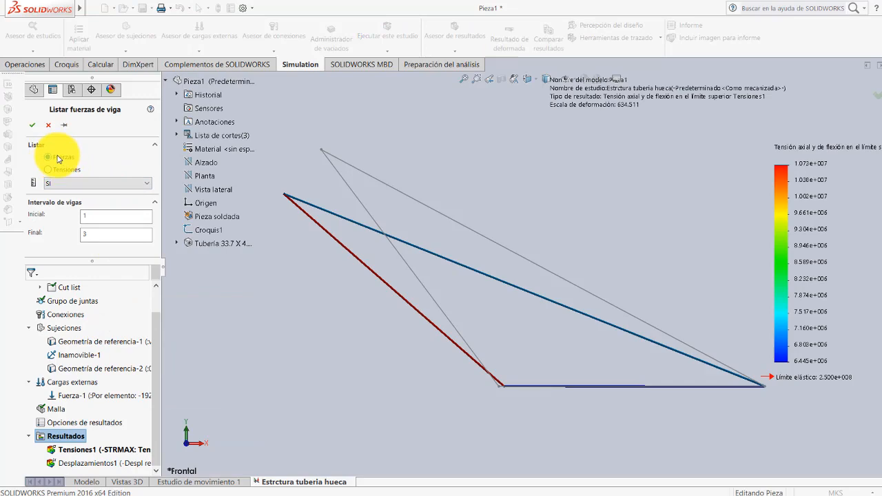
{"action": "left_click", "coordinate": [32, 124]}
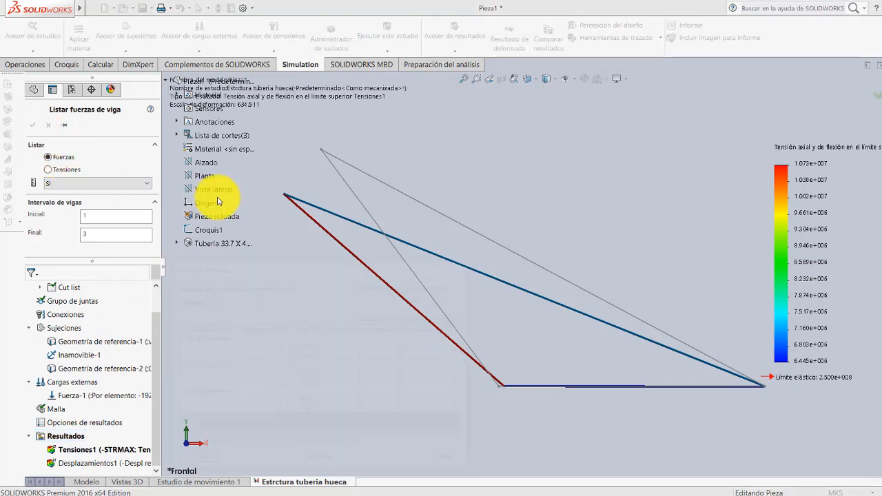
{"action": "left_click_drag", "start_coordinate": [281, 263], "coordinate": [141, 259]}
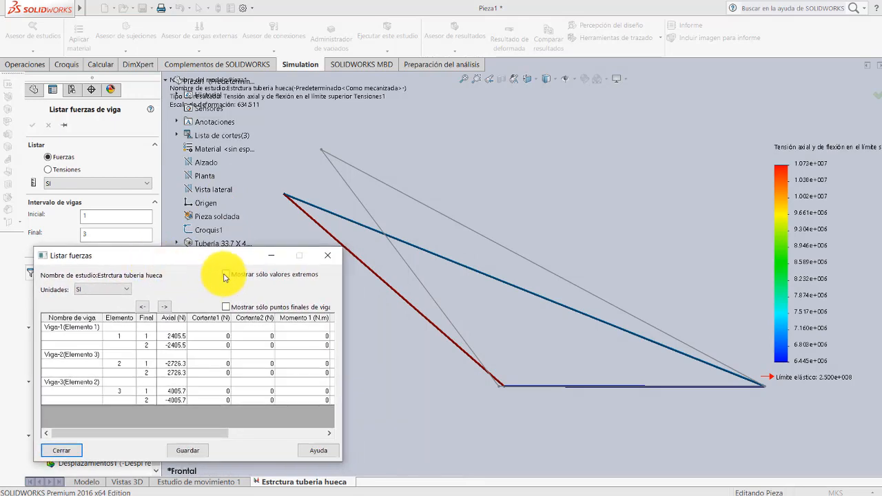
{"action": "left_click", "coordinate": [226, 274]}
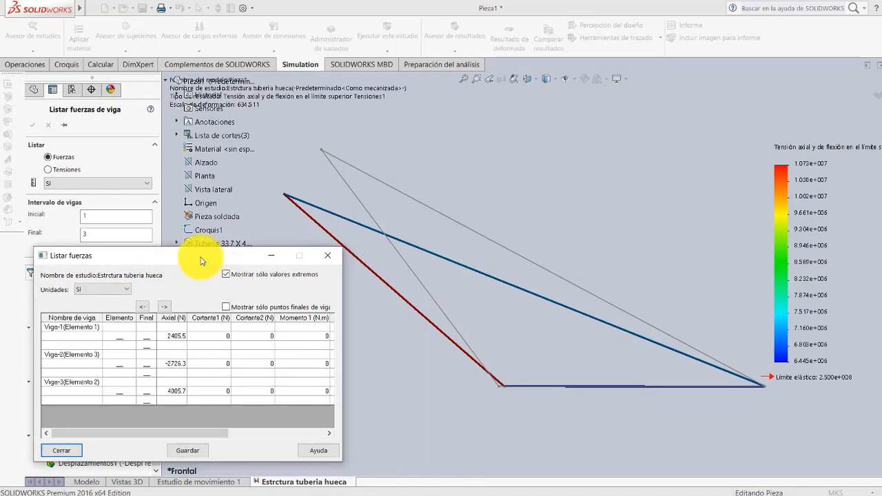
{"action": "left_click_drag", "start_coordinate": [199, 260], "coordinate": [187, 257]}
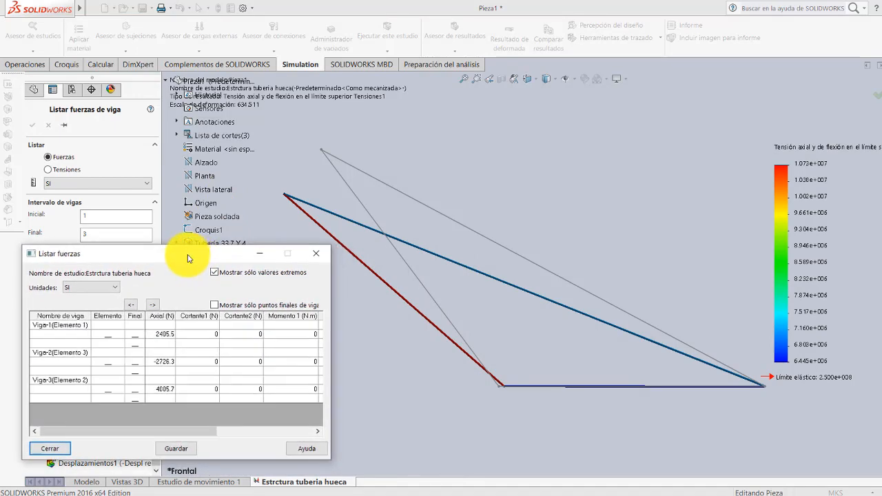
Examine the axial forces of Viga-1, Viga-3 and Viga-2 against their members in the truss, and close the force list
{"action": "left_click", "coordinate": [71, 329]}
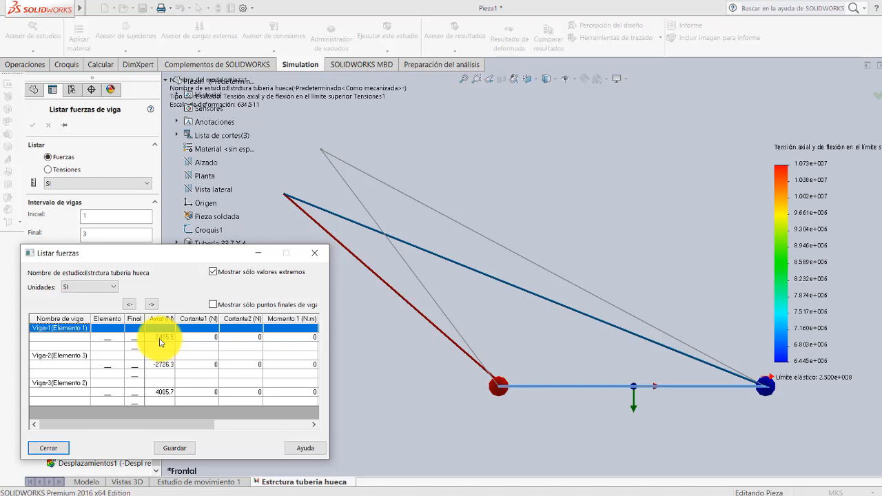
{"action": "left_click", "coordinate": [79, 386]}
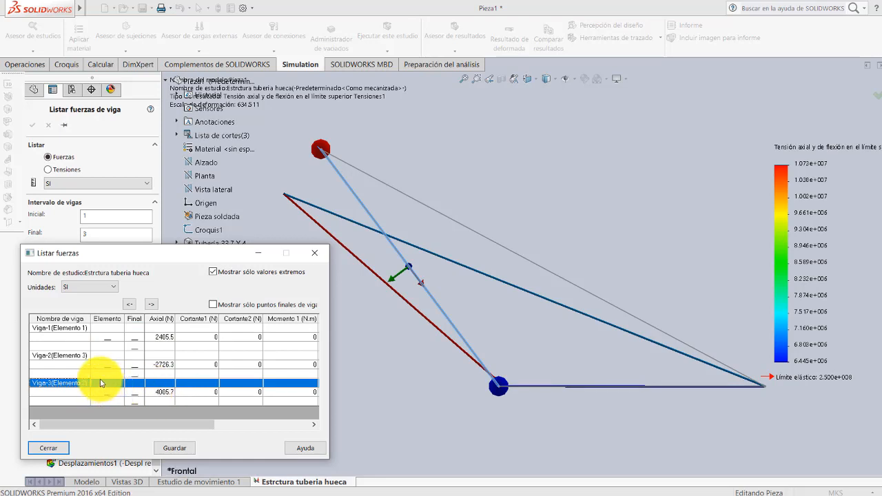
{"action": "left_click", "coordinate": [76, 355]}
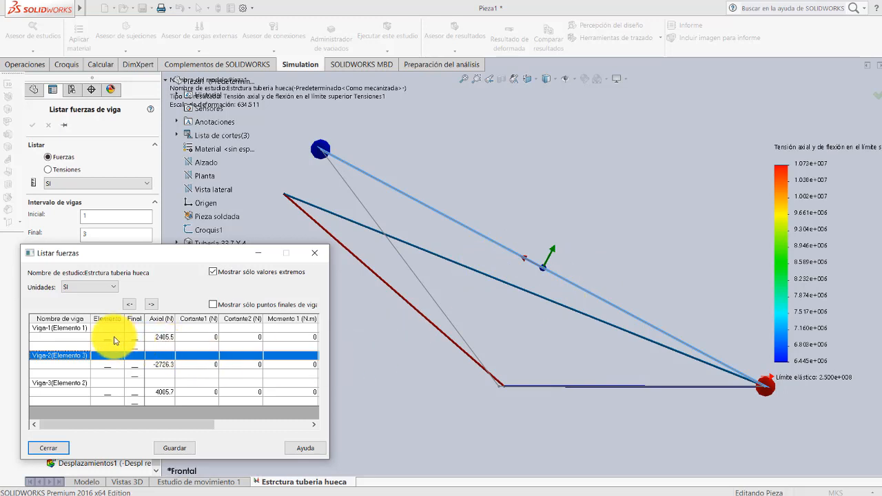
{"action": "left_click", "coordinate": [164, 340]}
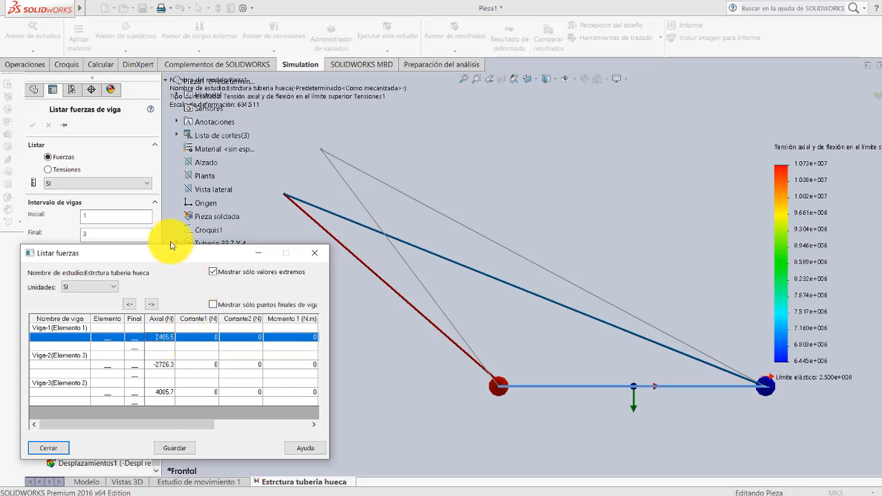
{"action": "left_click_drag", "start_coordinate": [170, 251], "coordinate": [186, 155]}
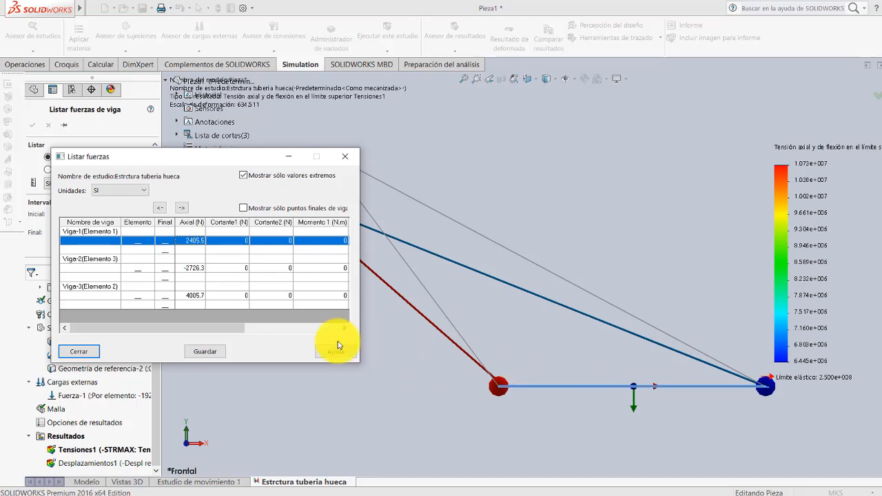
{"action": "left_click", "coordinate": [191, 271]}
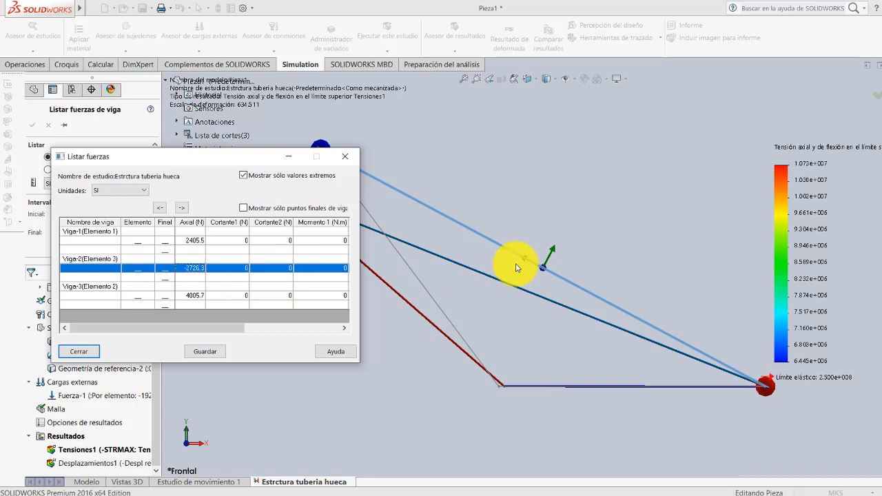
{"action": "left_click", "coordinate": [79, 351]}
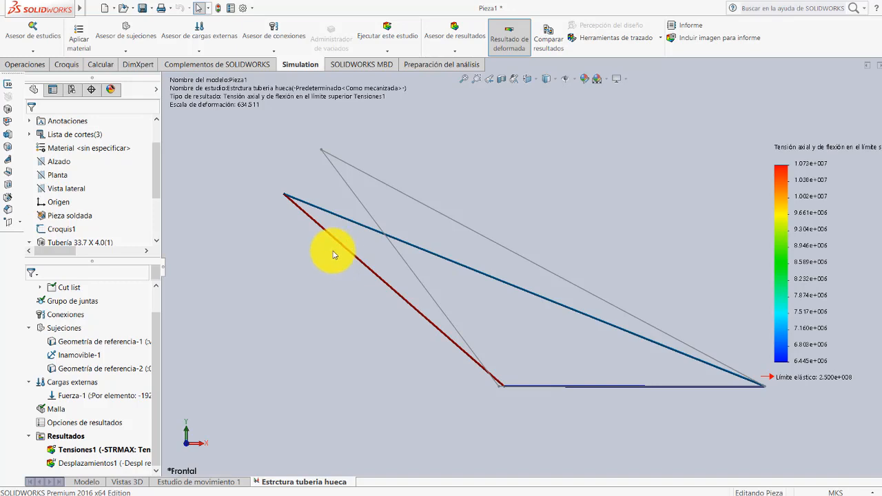
Create a displacement plot showing UX: Desplazamiento de X in mm
{"action": "right_click", "coordinate": [71, 438]}
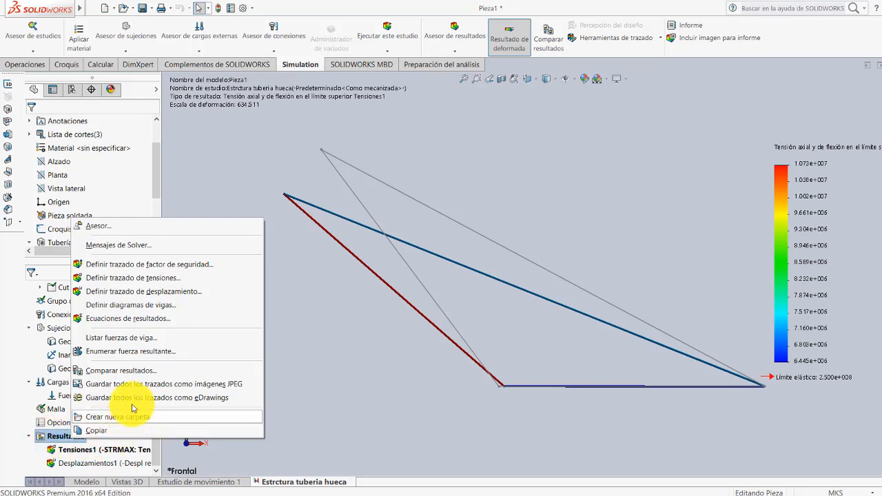
{"action": "left_click", "coordinate": [156, 298]}
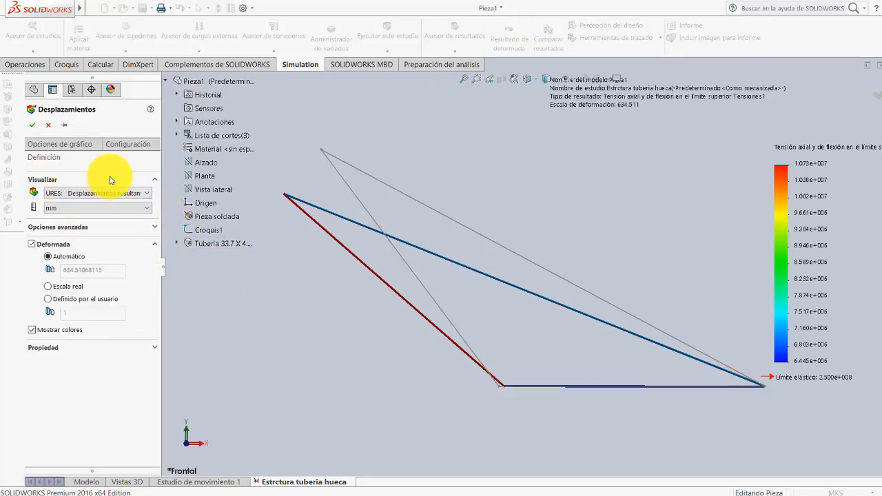
{"action": "left_click", "coordinate": [69, 197]}
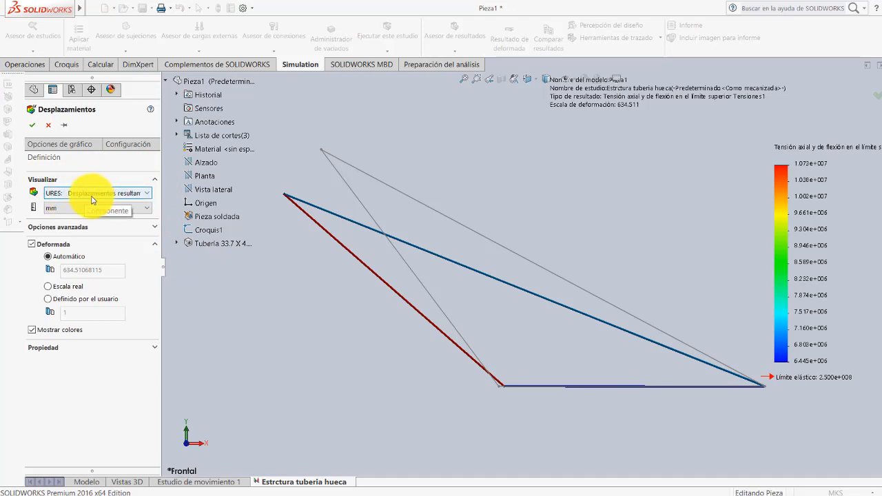
{"action": "left_click", "coordinate": [149, 196]}
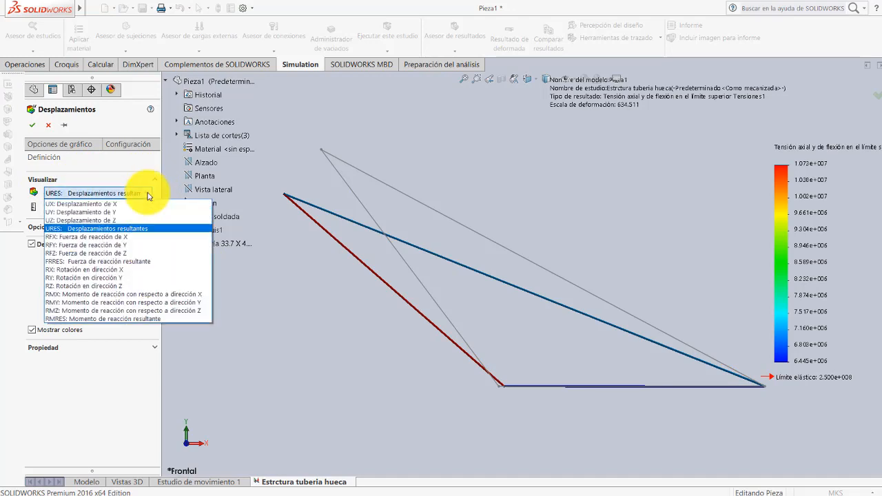
{"action": "left_click", "coordinate": [108, 205]}
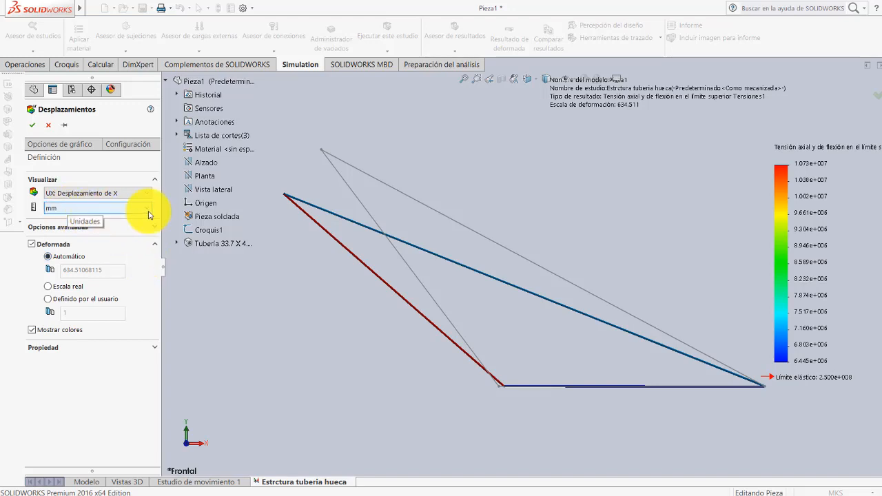
{"action": "left_click", "coordinate": [32, 128]}
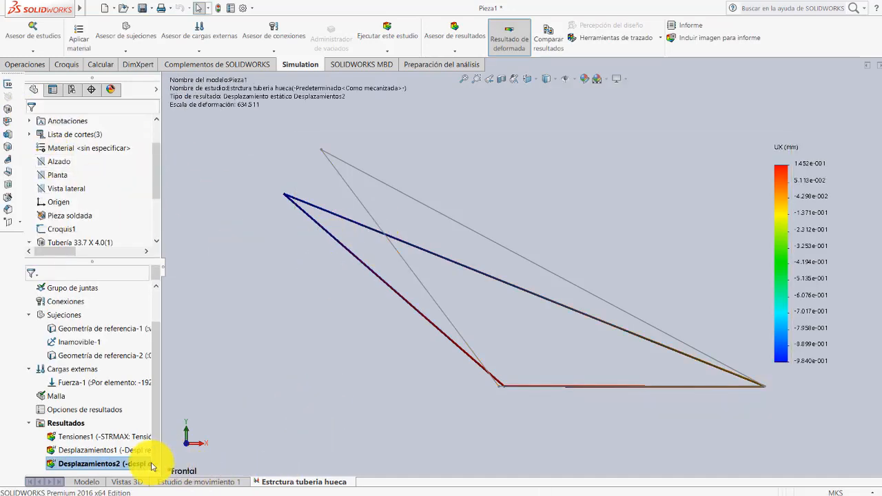
Examine the X displacement at the truss's lower-left and upper joints against the colour legend, and close the Desplazamientos2 plot definition
{"action": "double_click", "coordinate": [128, 466]}
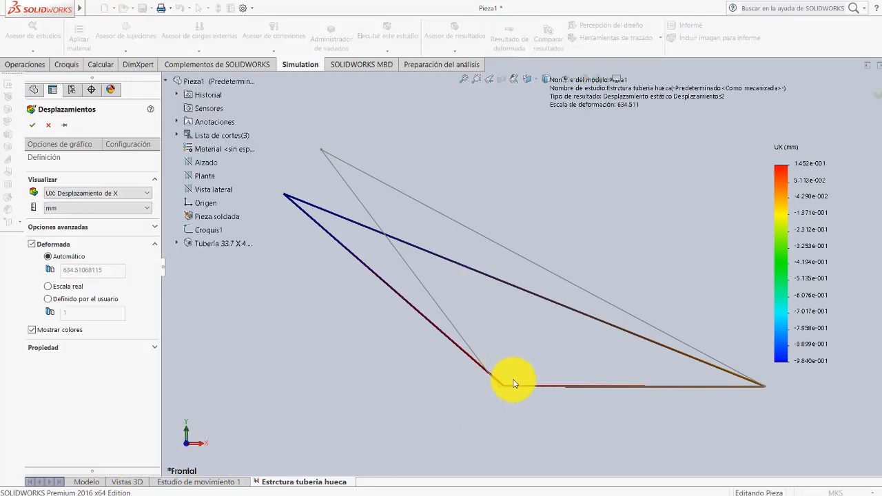
{"action": "scroll", "coordinate": [506, 381], "scroll_direction": "down", "scroll_amount": 5}
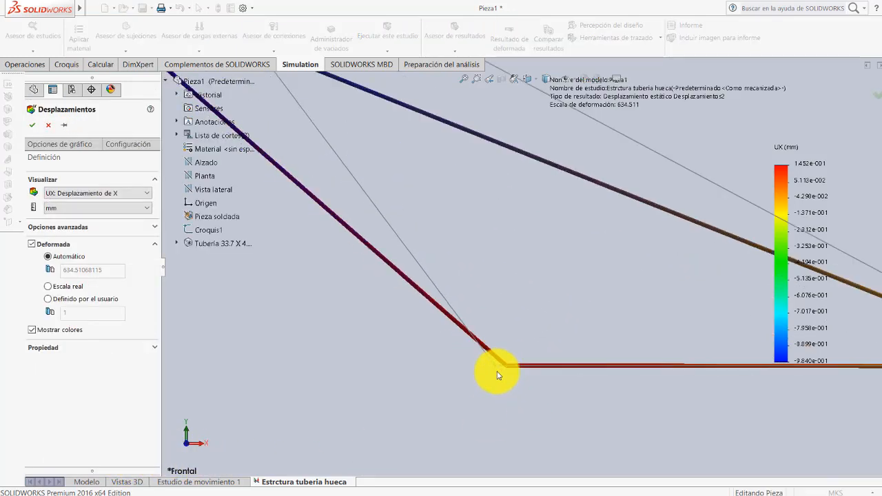
{"action": "scroll", "coordinate": [496, 371], "scroll_direction": "down", "scroll_amount": 3}
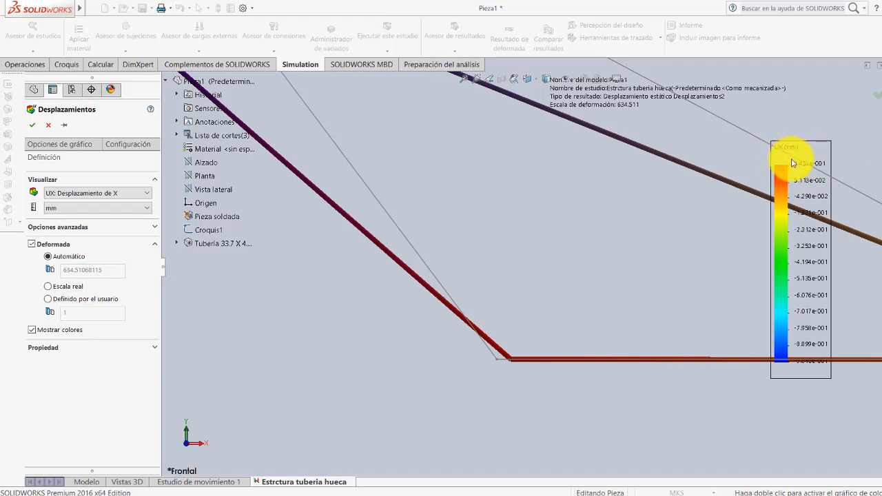
{"action": "scroll", "coordinate": [473, 295], "scroll_direction": "up", "scroll_amount": 3}
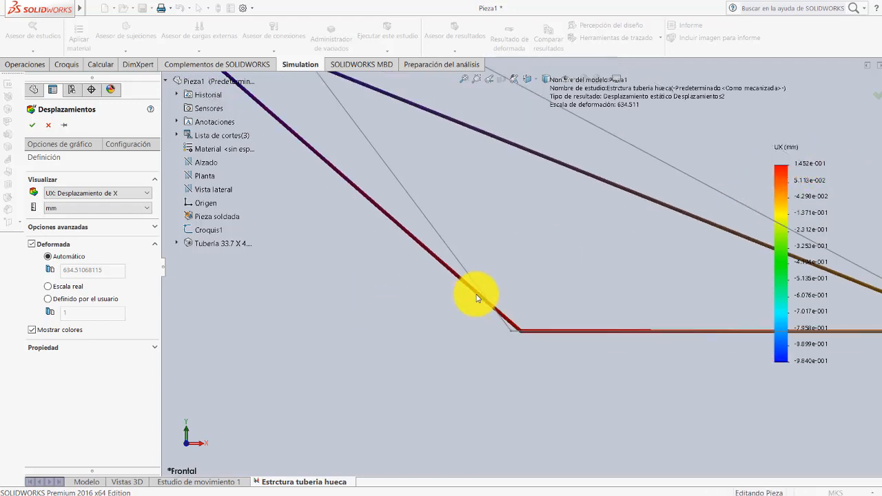
{"action": "scroll", "coordinate": [476, 298], "scroll_direction": "up", "scroll_amount": 5}
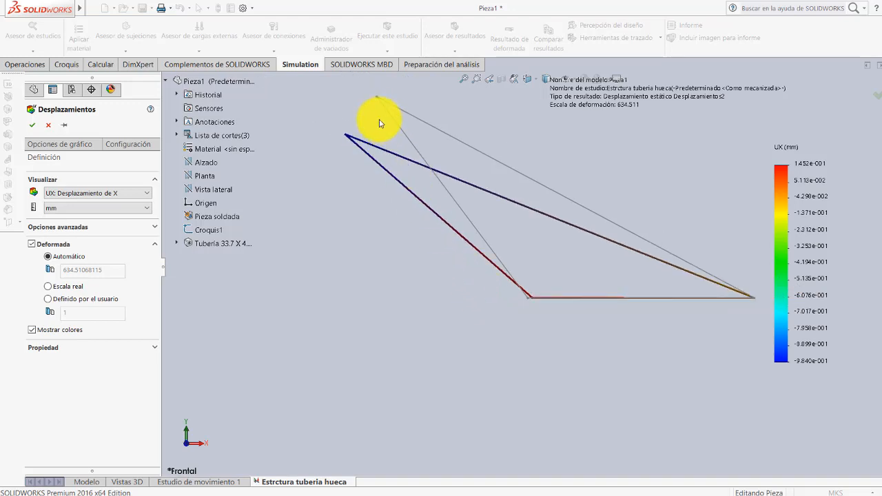
{"action": "scroll", "coordinate": [379, 123], "scroll_direction": "down", "scroll_amount": 2}
{"action": "scroll", "coordinate": [379, 118], "scroll_direction": "down", "scroll_amount": 2}
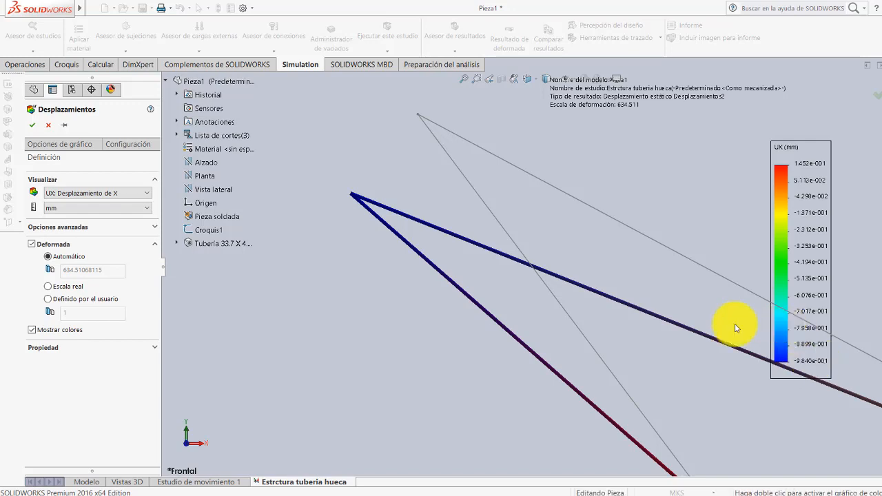
{"action": "left_click", "coordinate": [31, 125]}
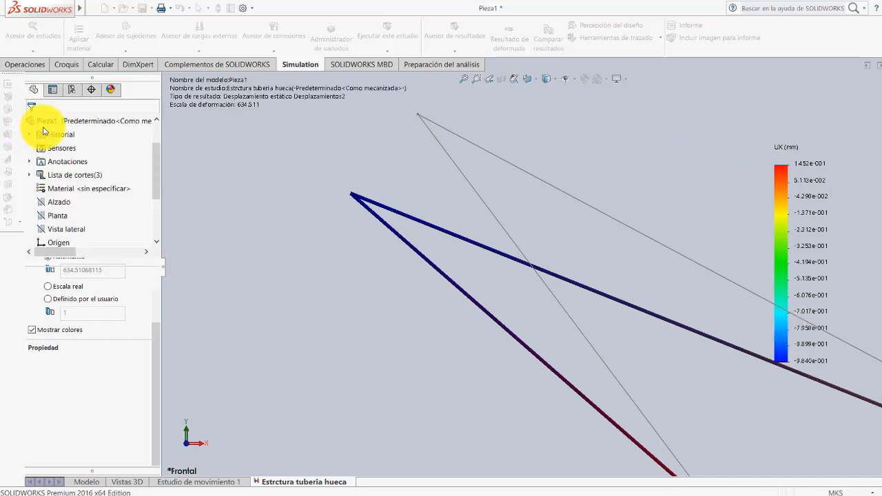
{"action": "scroll", "coordinate": [746, 269], "scroll_direction": "up", "scroll_amount": 3}
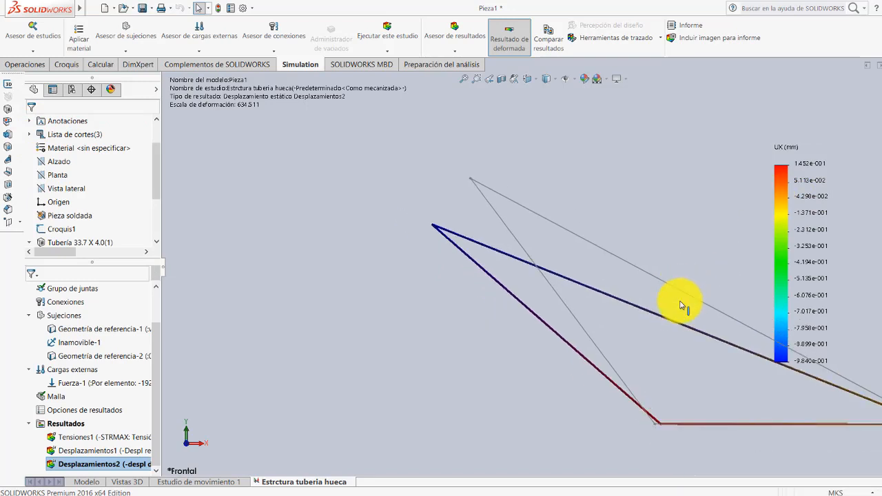
{"action": "scroll", "coordinate": [754, 393], "scroll_direction": "up", "scroll_amount": 2}
{"action": "scroll", "coordinate": [754, 392], "scroll_direction": "down", "scroll_amount": 5}
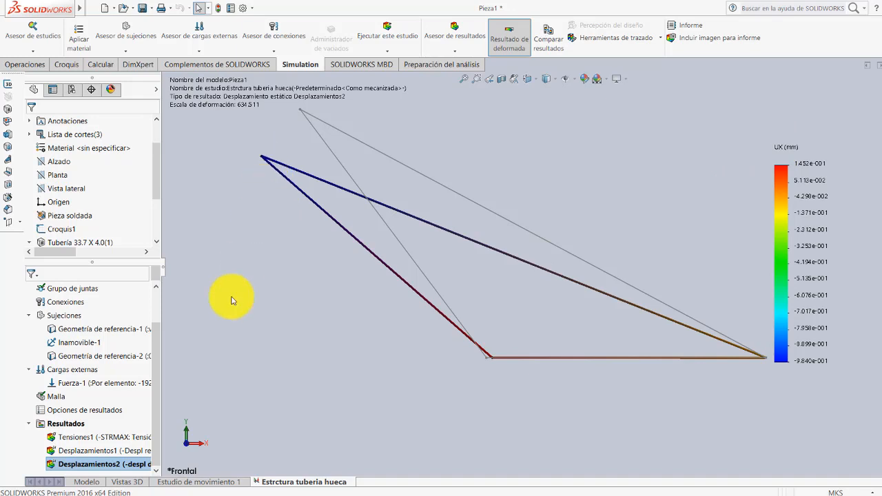
Create a second component displacement plot showing UY: Desplazamiento de Y in mm, with automatic deformation scale
{"action": "right_click", "coordinate": [72, 425]}
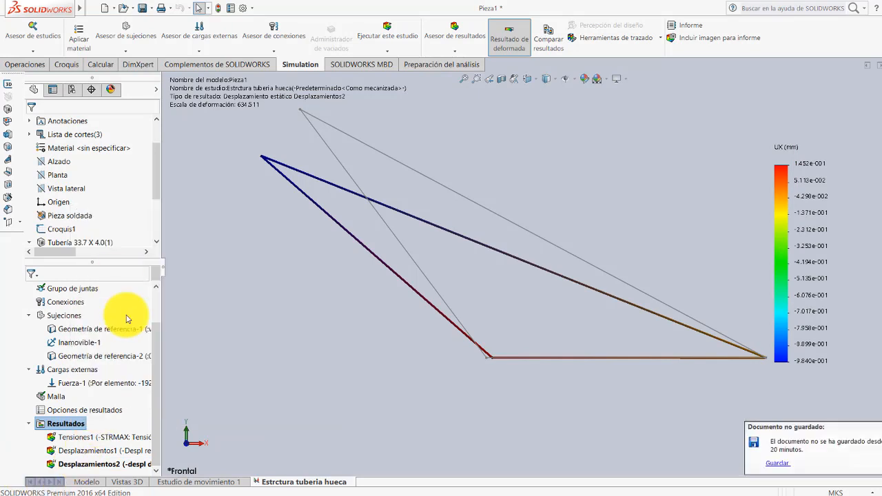
{"action": "right_click", "coordinate": [72, 425]}
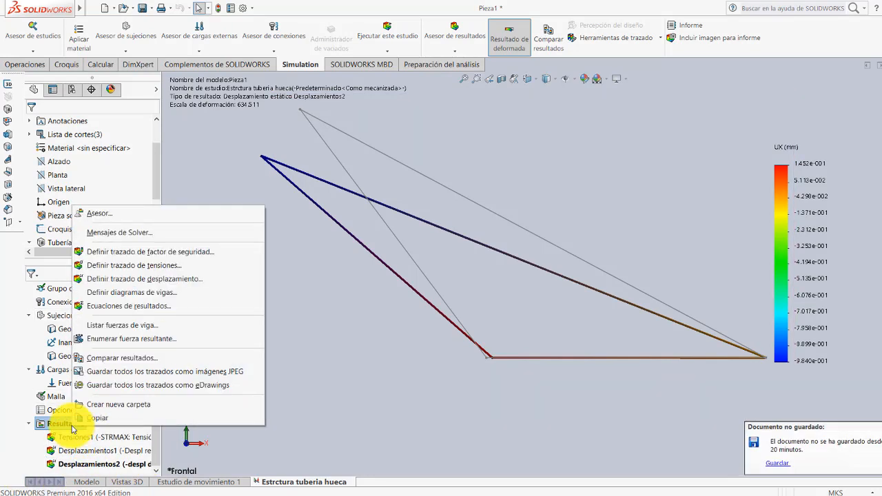
{"action": "left_click", "coordinate": [128, 278]}
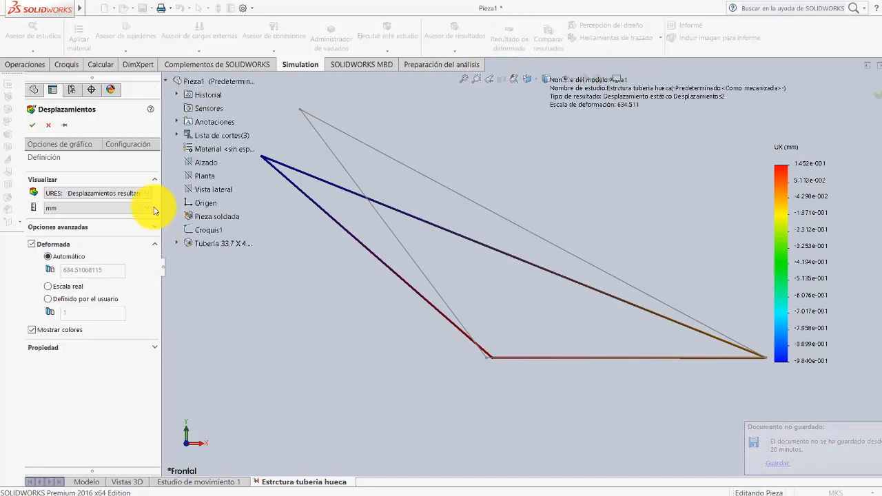
{"action": "left_click", "coordinate": [146, 197]}
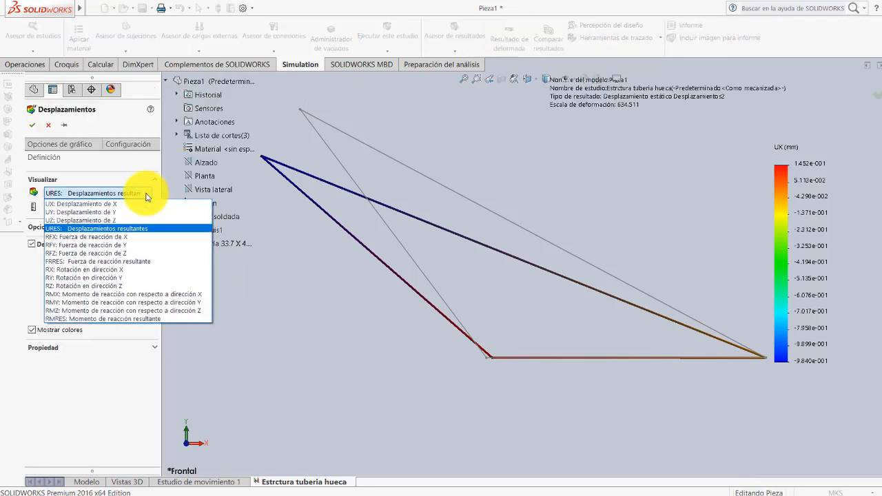
{"action": "left_click", "coordinate": [121, 212]}
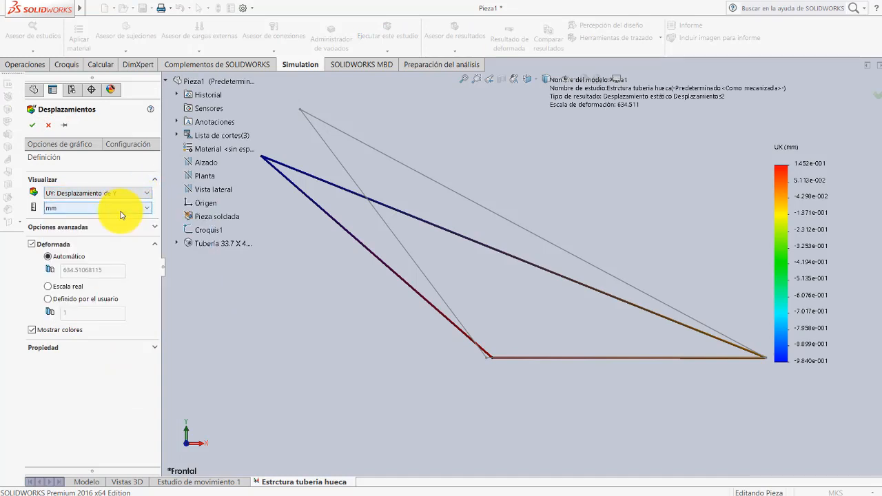
{"action": "left_click", "coordinate": [30, 125]}
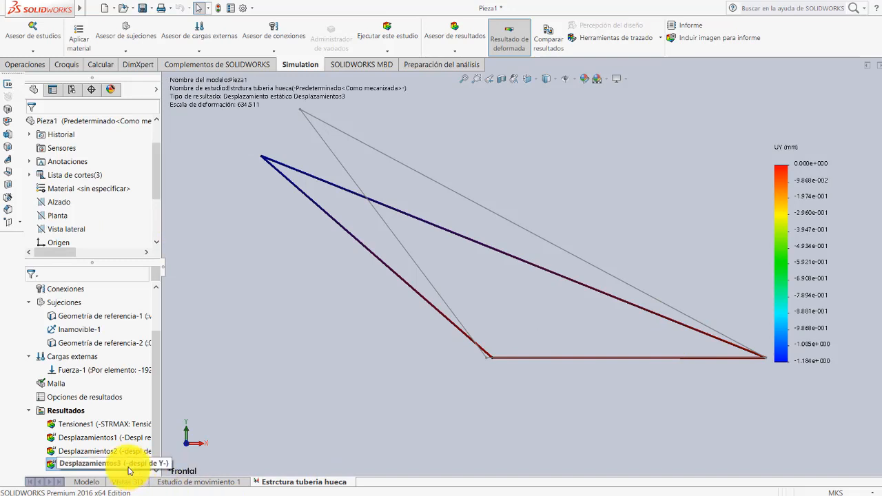
Examine the Y displacement of the truss against the colour legend in Desplazamientos3, and close the plot definition
{"action": "double_click", "coordinate": [129, 468]}
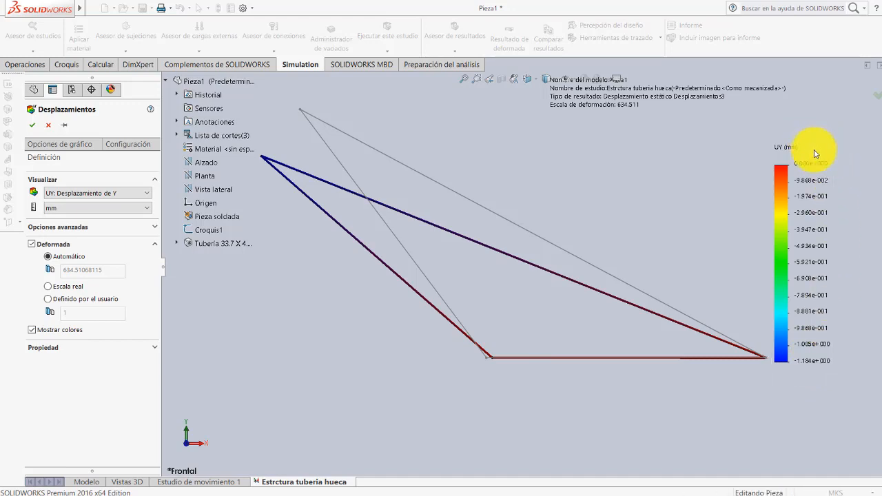
{"action": "double_click", "coordinate": [816, 367]}
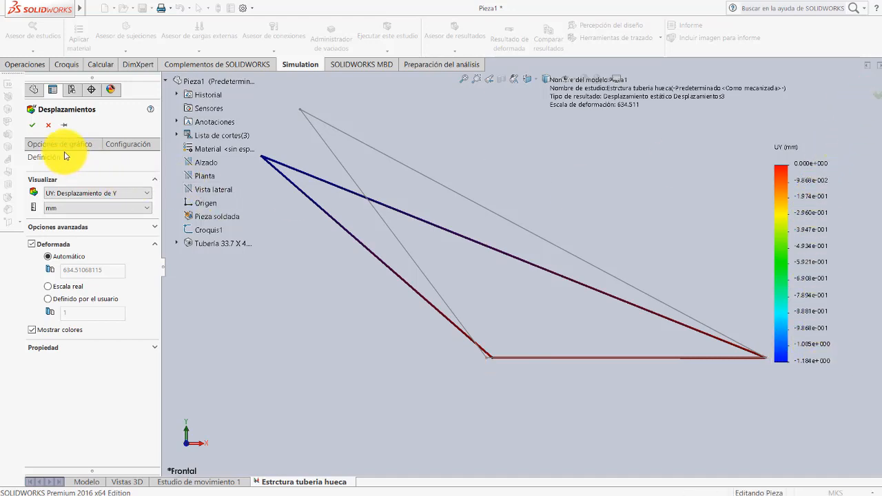
{"action": "left_click", "coordinate": [32, 125]}
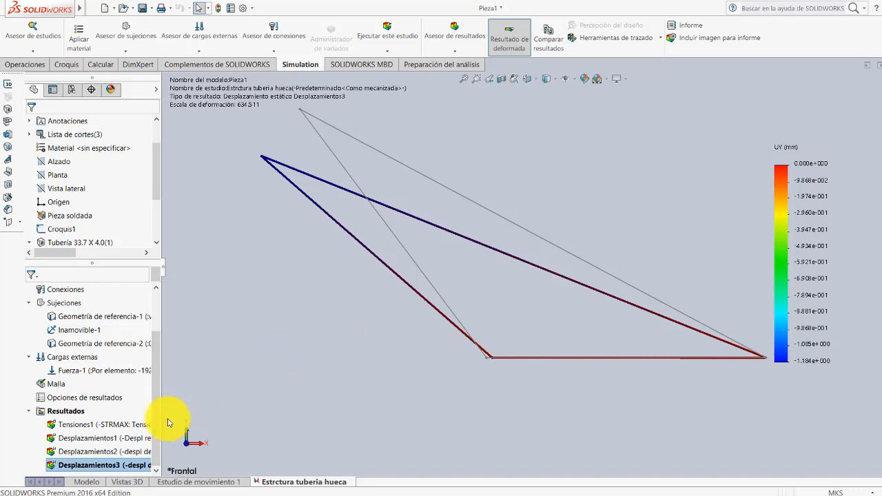
Create a factor of safety plot for all bodies using the Automático criterion
{"action": "right_click", "coordinate": [72, 414]}
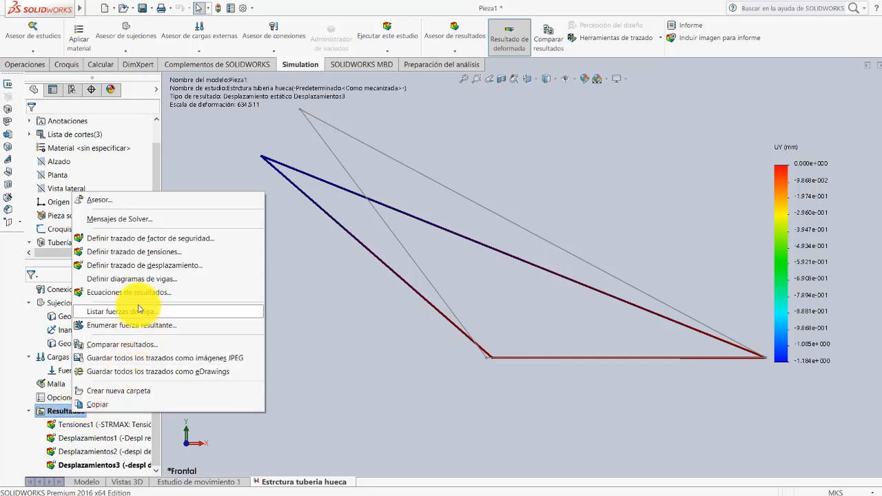
{"action": "left_click", "coordinate": [144, 238]}
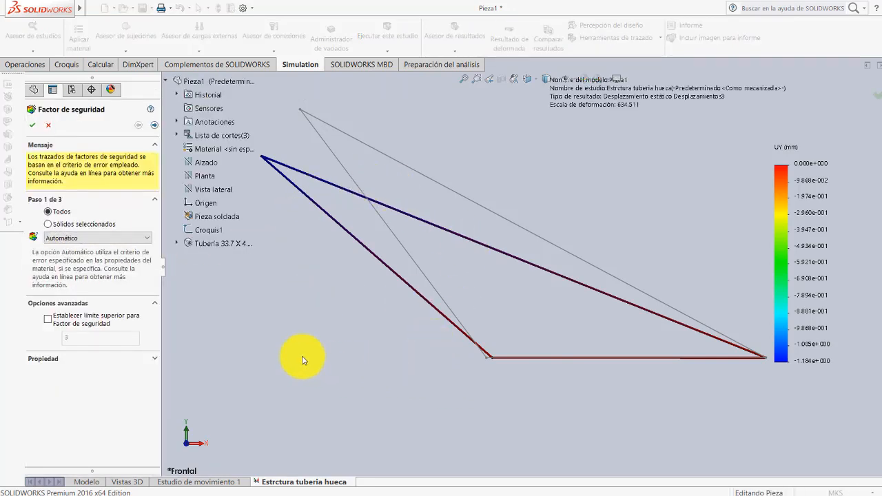
{"action": "left_click", "coordinate": [32, 127]}
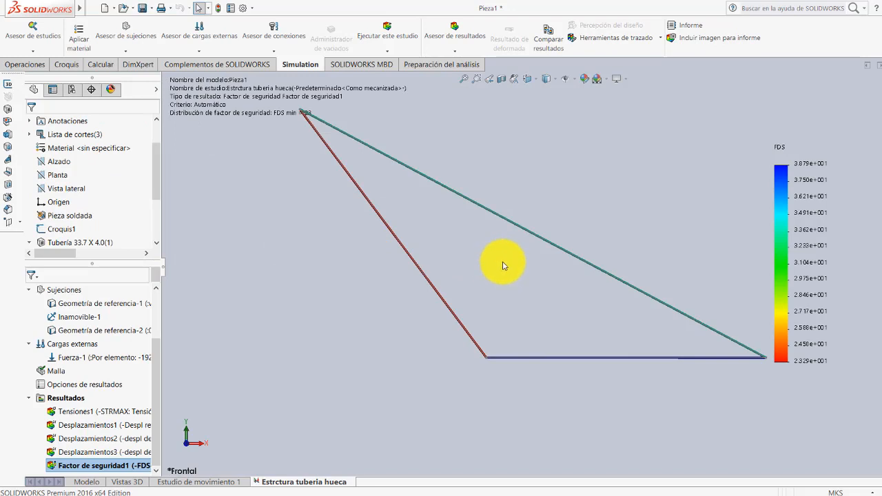
Examine the factor of safety of each of the three truss members up close against the FDS colour legend
{"action": "scroll", "coordinate": [502, 258], "scroll_direction": "up", "scroll_amount": 2}
{"action": "scroll", "coordinate": [547, 191], "scroll_direction": "up", "scroll_amount": 1}
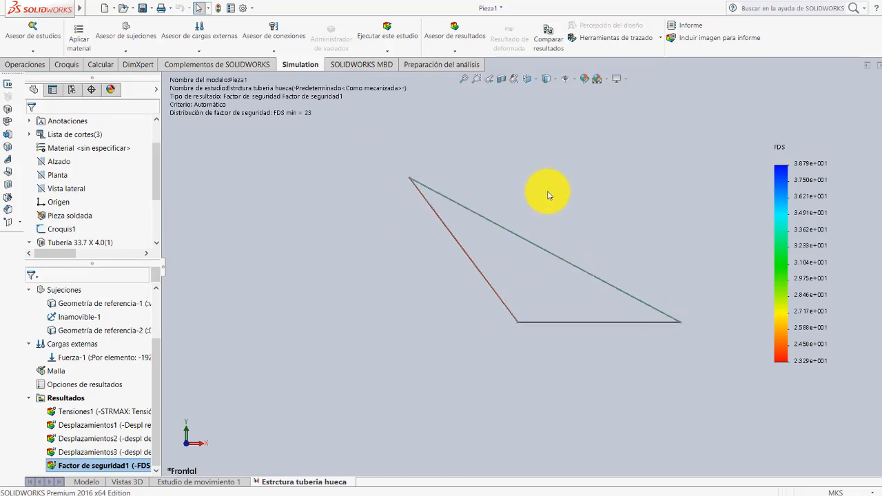
{"action": "scroll", "coordinate": [548, 192], "scroll_direction": "down", "scroll_amount": 2}
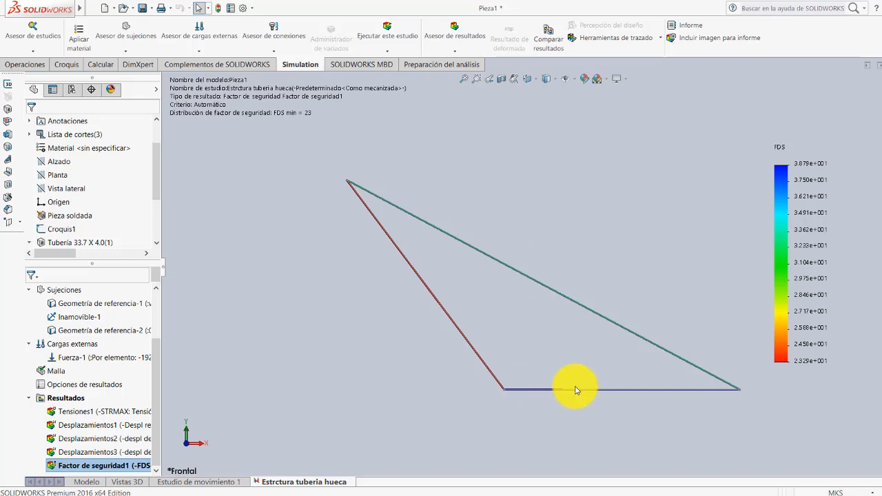
{"action": "scroll", "coordinate": [565, 310], "scroll_direction": "down", "scroll_amount": 3}
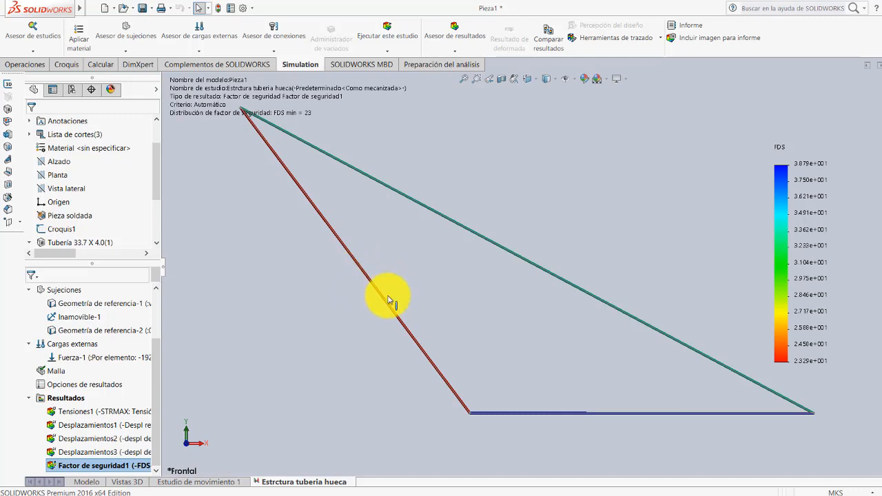
{"action": "scroll", "coordinate": [379, 286], "scroll_direction": "down", "scroll_amount": 3}
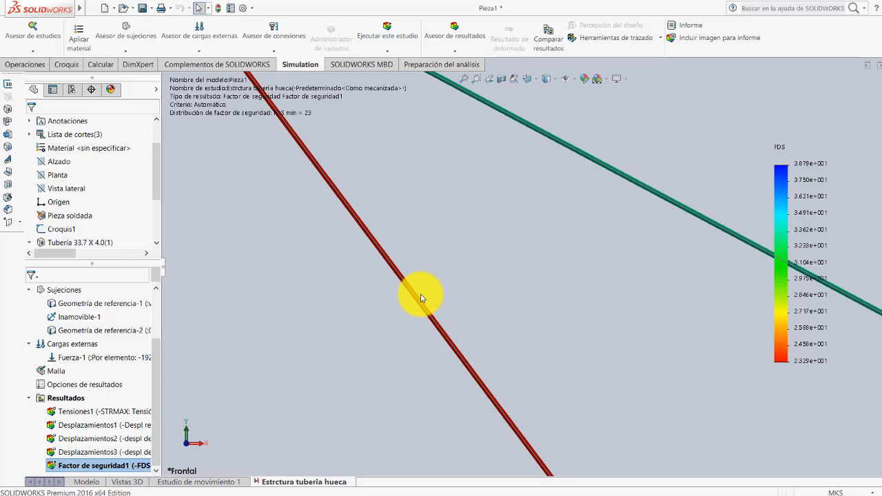
{"action": "scroll", "coordinate": [473, 298], "scroll_direction": "up", "scroll_amount": 2}
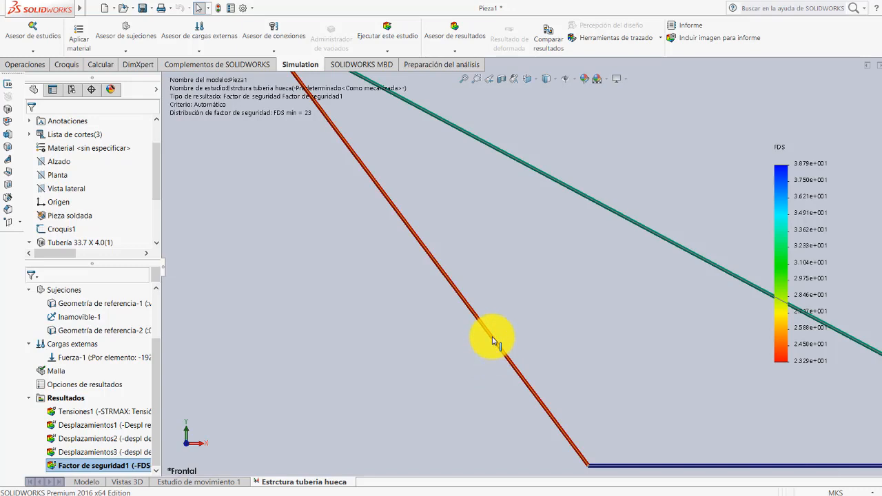
{"action": "scroll", "coordinate": [489, 279], "scroll_direction": "up", "scroll_amount": 5}
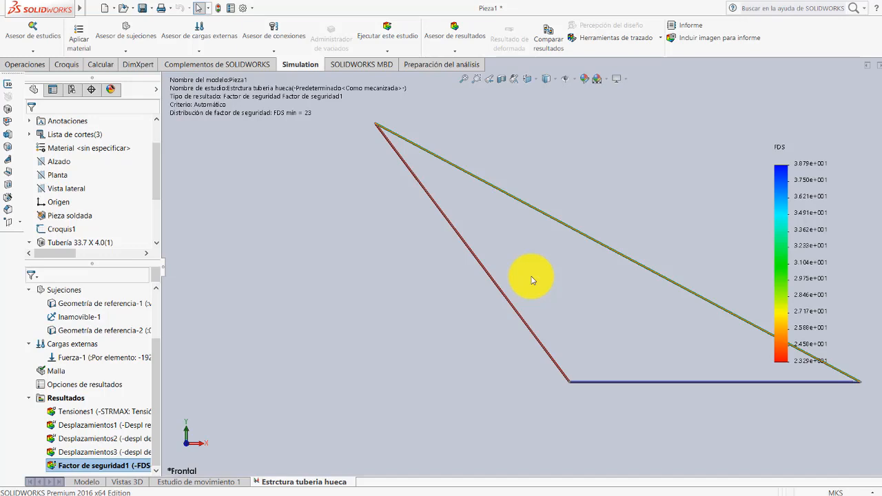
{"action": "mouse_move", "coordinate": [786, 354]}
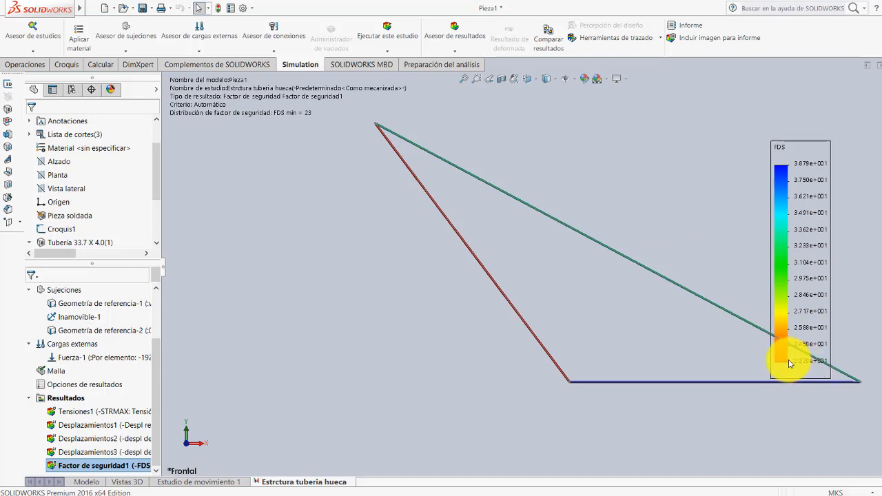